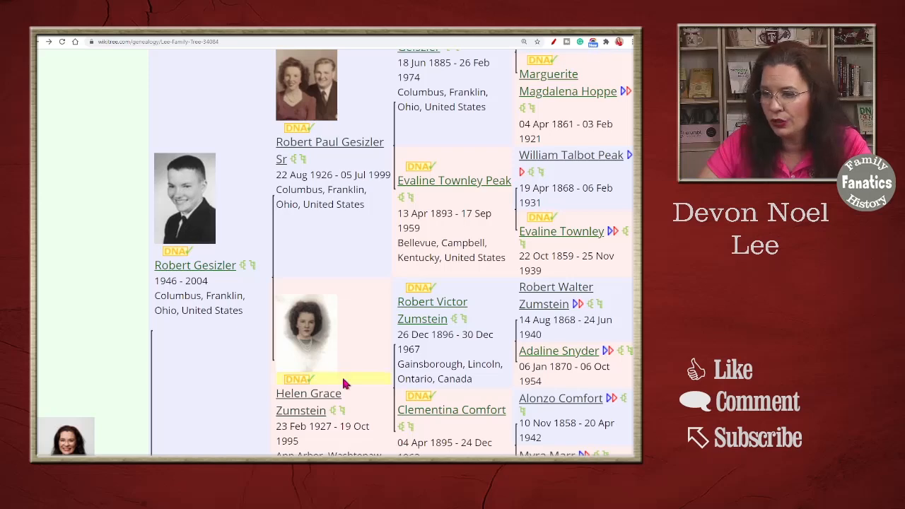
# Open the family tree of the mother shown in the pedigree, and open the profile of her paternal-line ancestor born about 1793
pyautogui.click(333, 410)
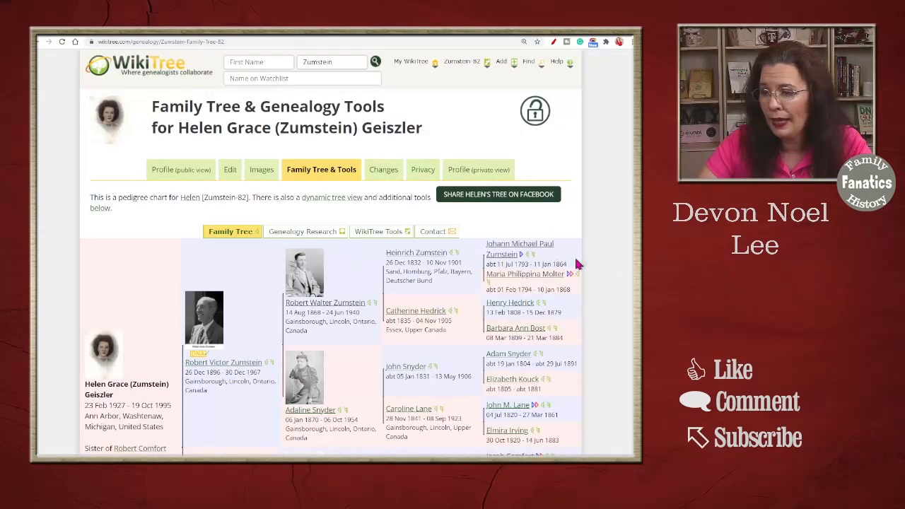
pyautogui.moveTo(504, 255)
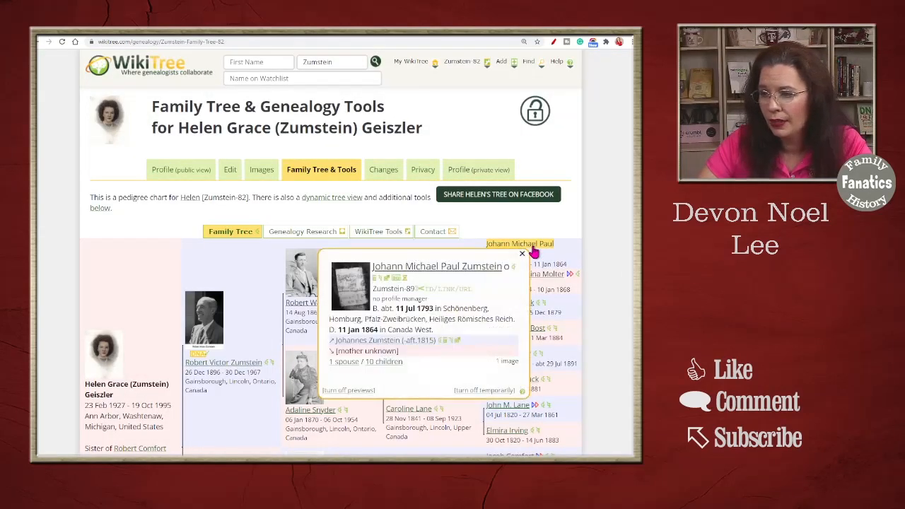
pyautogui.click(427, 266)
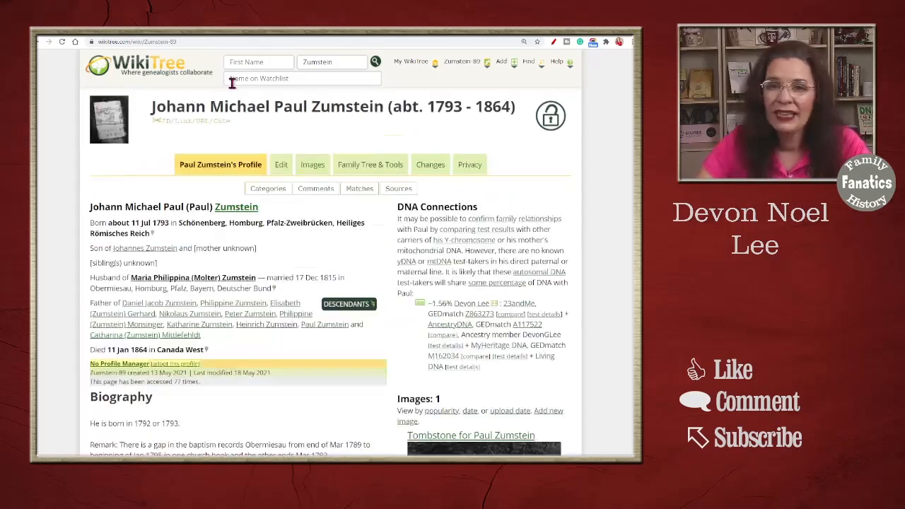
# Search WikiTree for the same ancestor by given name and surname, and open the matching profile born about 1793
pyautogui.moveTo(427, 71)
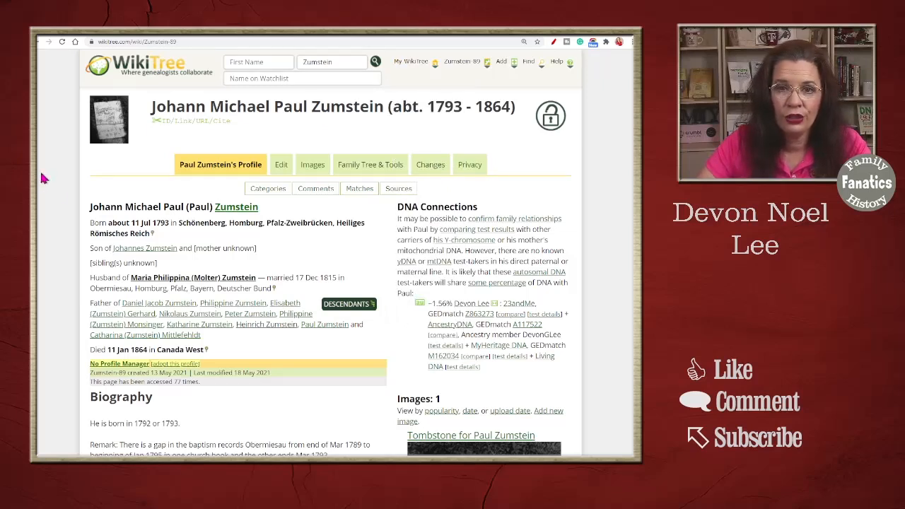
pyautogui.click(278, 62)
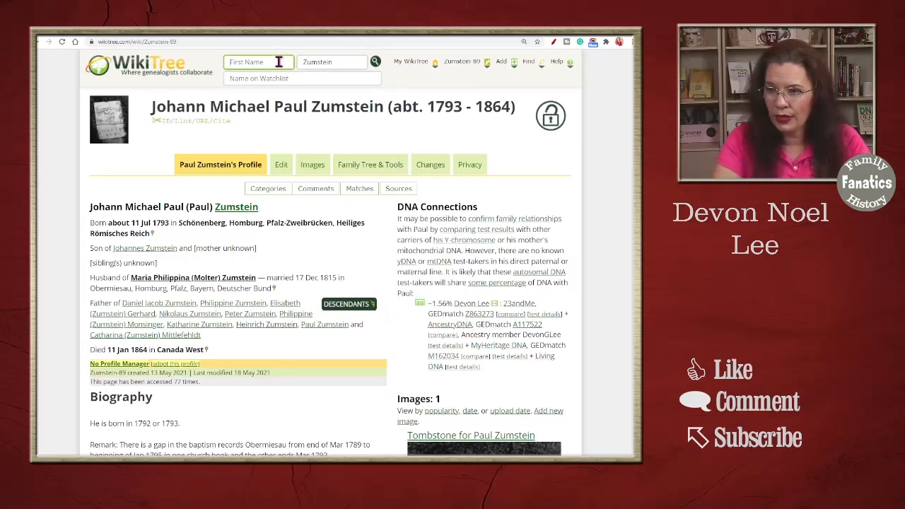
pyautogui.write('pAUl')
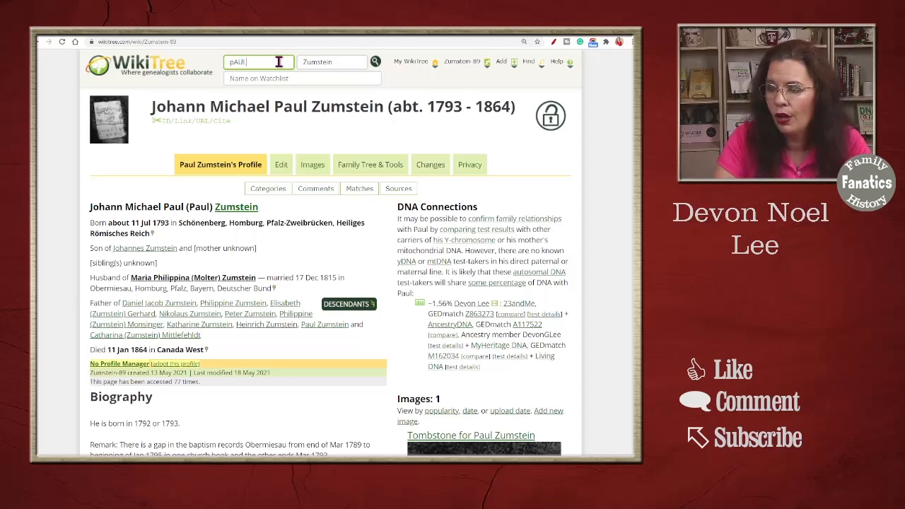
pyautogui.press('Tab')
pyautogui.press('Tab')
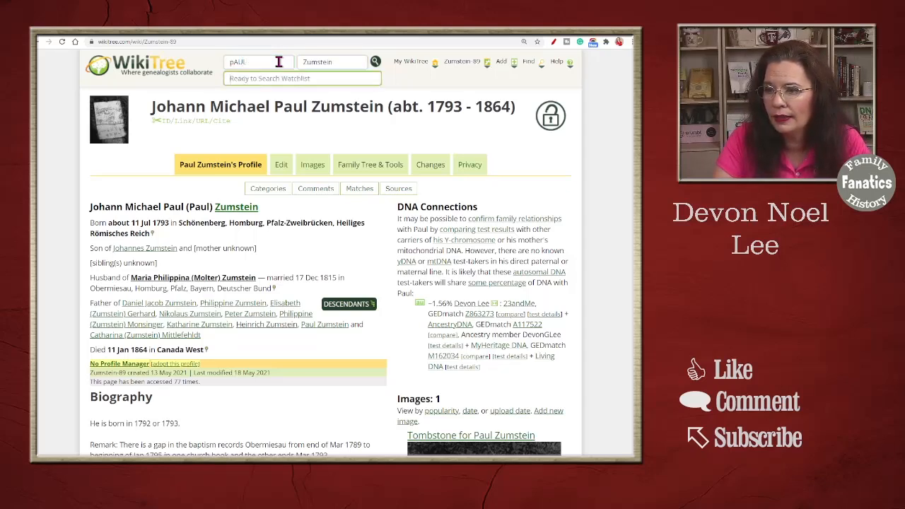
pyautogui.click(376, 61)
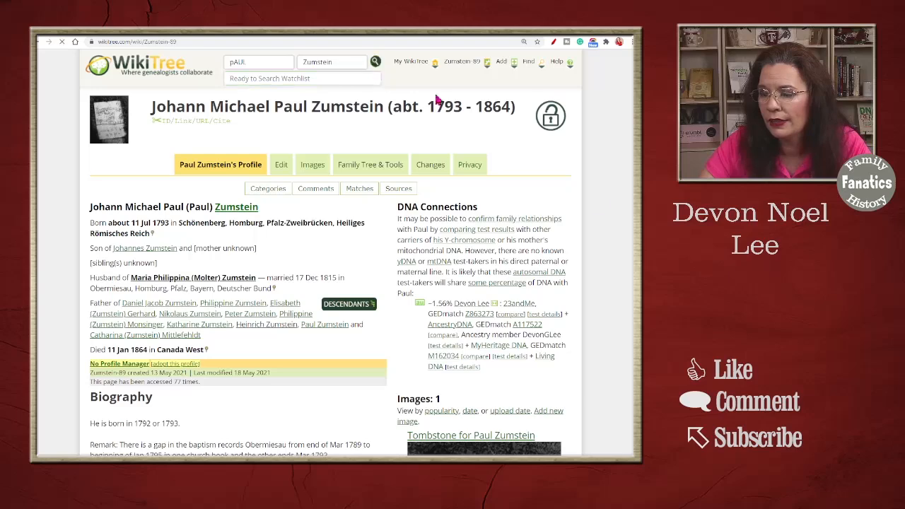
pyautogui.click(168, 239)
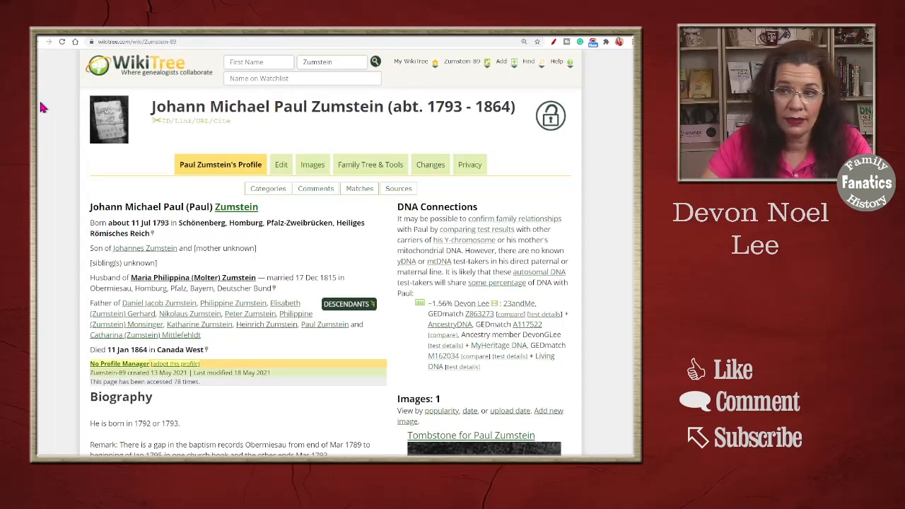
# Examine the ancestor's biography and enlarged Sources section, highlighting the Find a Grave citation
pyautogui.scroll(-3, 50, 208)
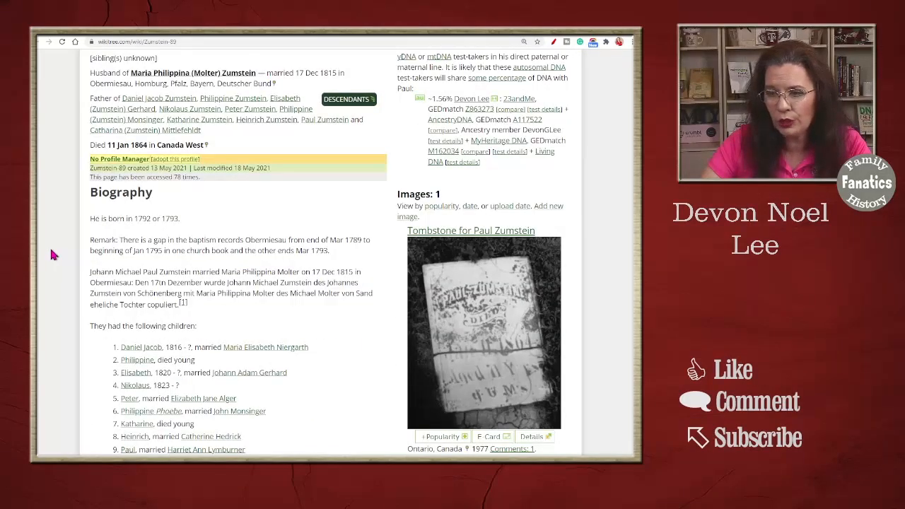
pyautogui.scroll(-3, 51, 254)
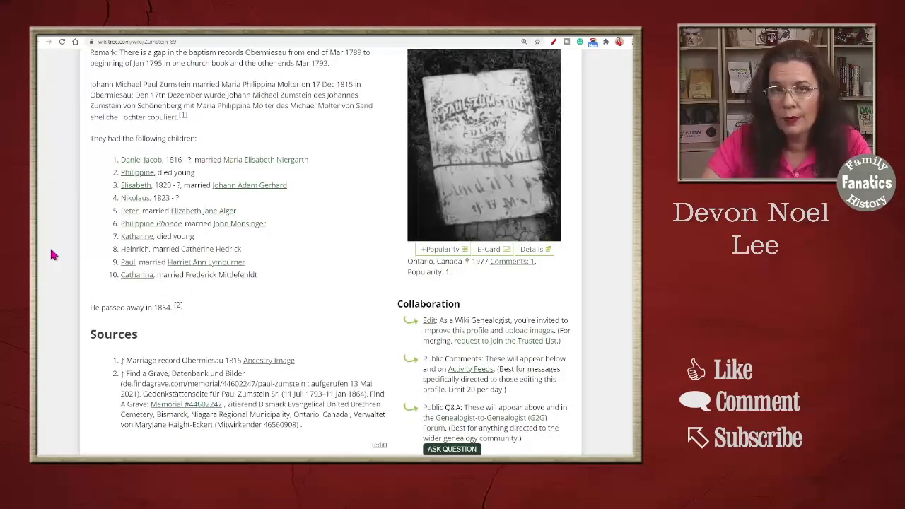
pyautogui.scroll(-3, 51, 255)
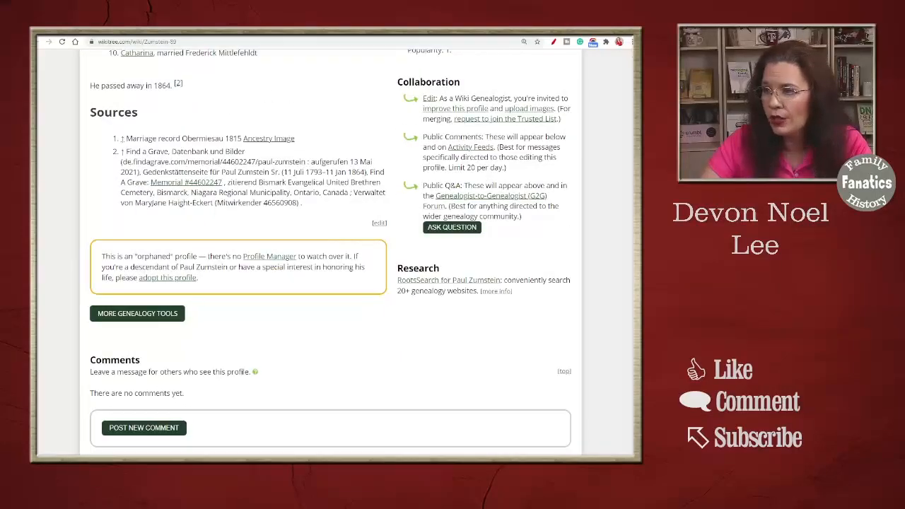
pyautogui.click(603, 126)
pyautogui.click(603, 126)
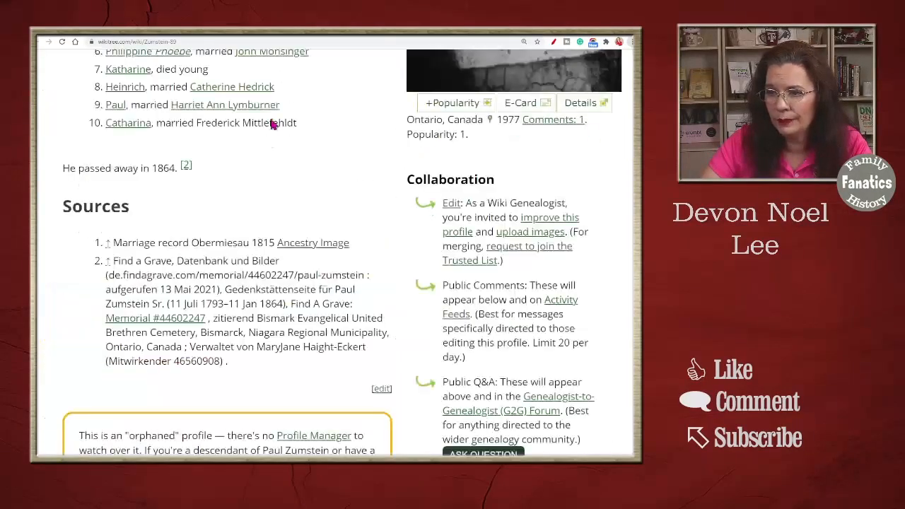
pyautogui.scroll(-1, 272, 125)
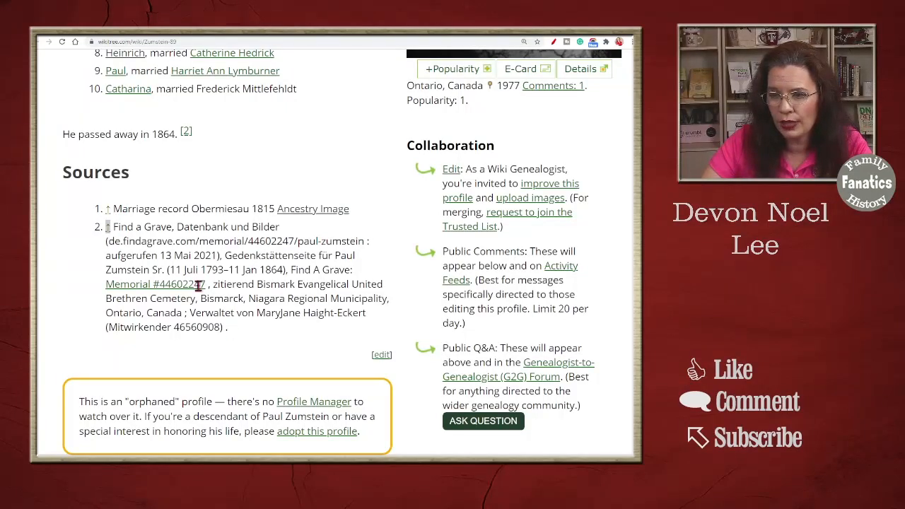
pyautogui.moveTo(113, 227); pyautogui.dragTo(249, 320)
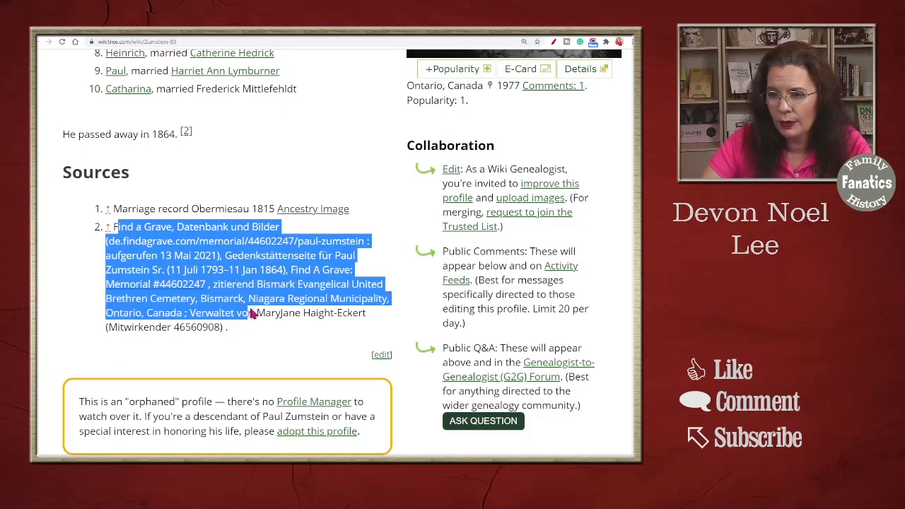
# Check the Ancestry Image linked from the 1815 marriage record source and return to the ancestor's Sources section
pyautogui.click(232, 225)
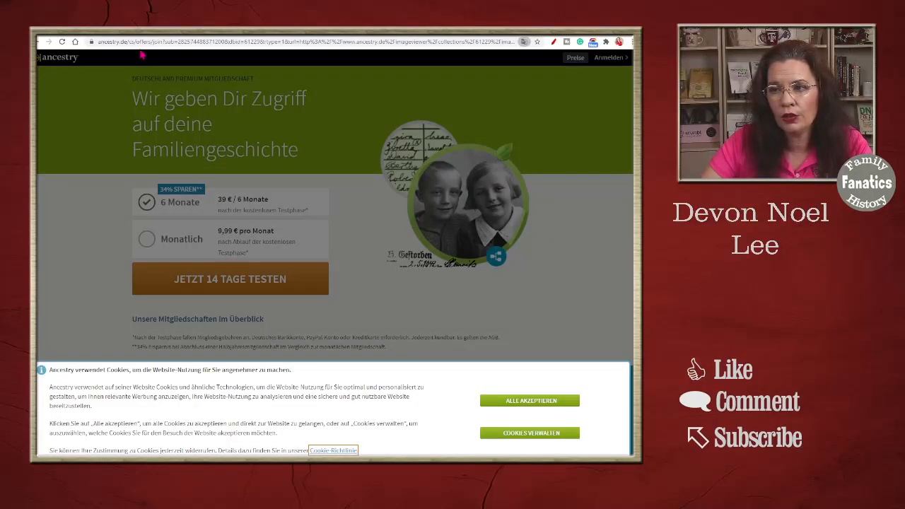
pyautogui.click(221, 34)
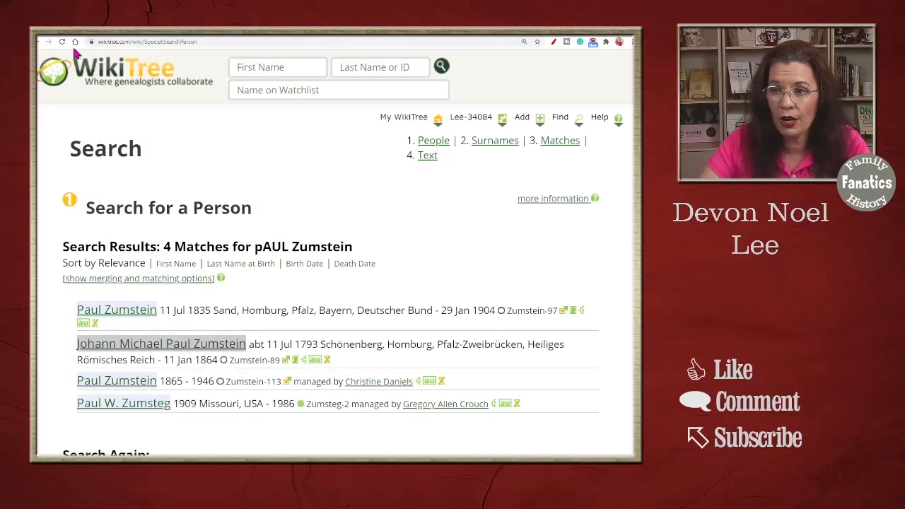
pyautogui.click(129, 37)
pyautogui.scroll(-1, 339, 385)
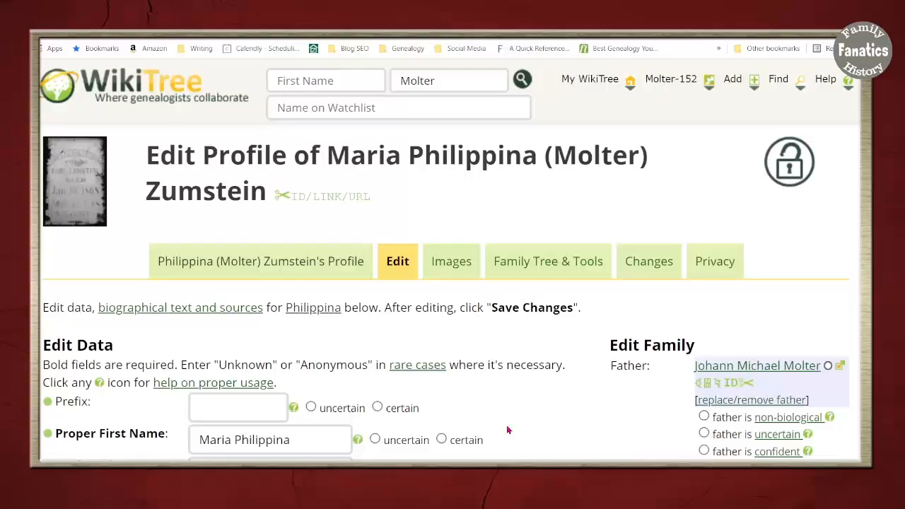
# Insert two blank lines above the Sources heading in the biography text of the ancestor's wife
pyautogui.scroll(-10, 515, 434)
pyautogui.scroll(-10, 514, 436)
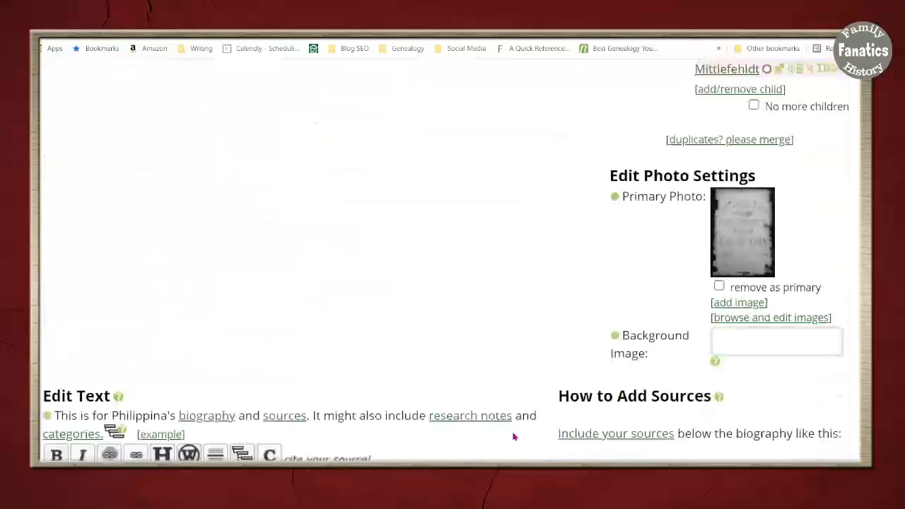
pyautogui.scroll(-5, 513, 433)
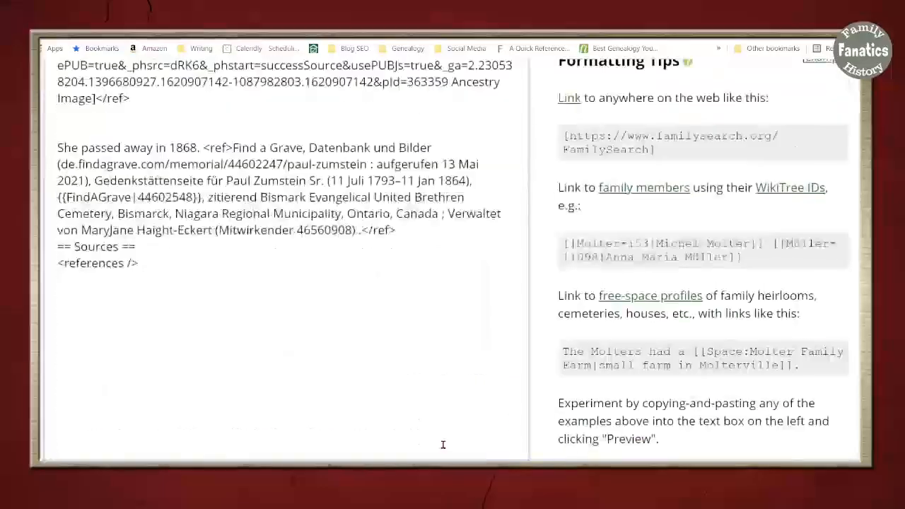
pyautogui.click(60, 151)
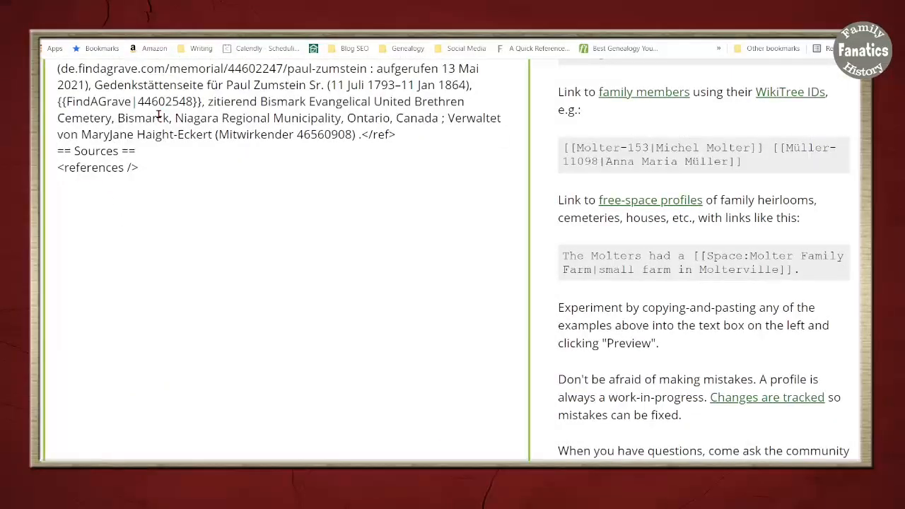
pyautogui.scroll(-3, 159, 113)
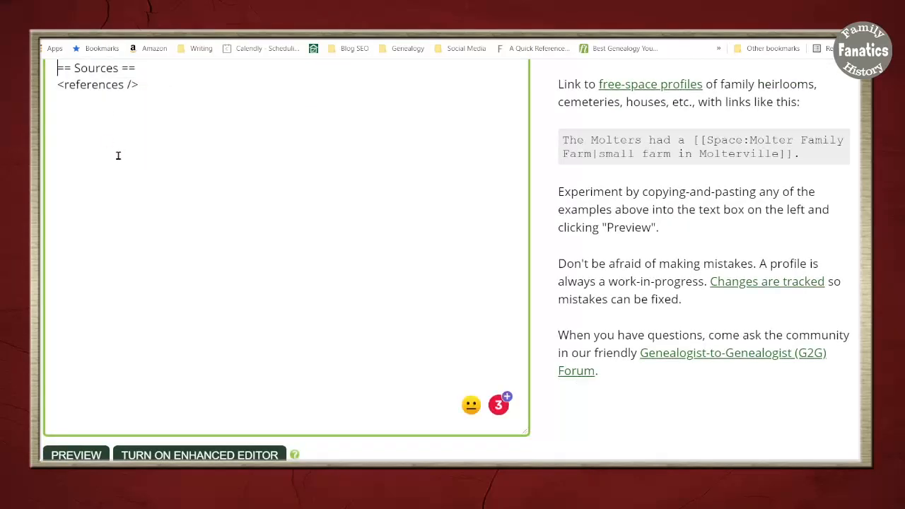
pyautogui.scroll(3, 279, 226)
pyautogui.scroll(3, 275, 239)
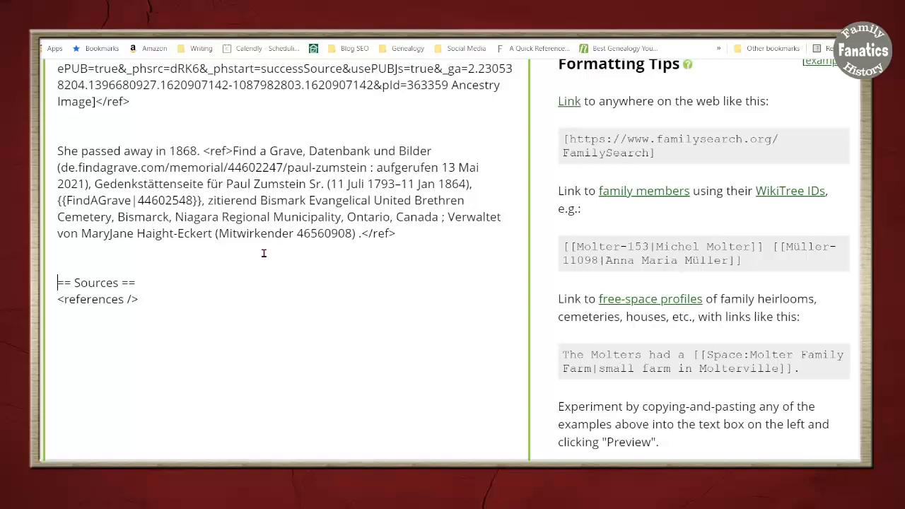
# Review the marriage record reference in the biography text and preview the page to examine its footnotes and source list
pyautogui.scroll(5, 266, 247)
pyautogui.scroll(1, 262, 255)
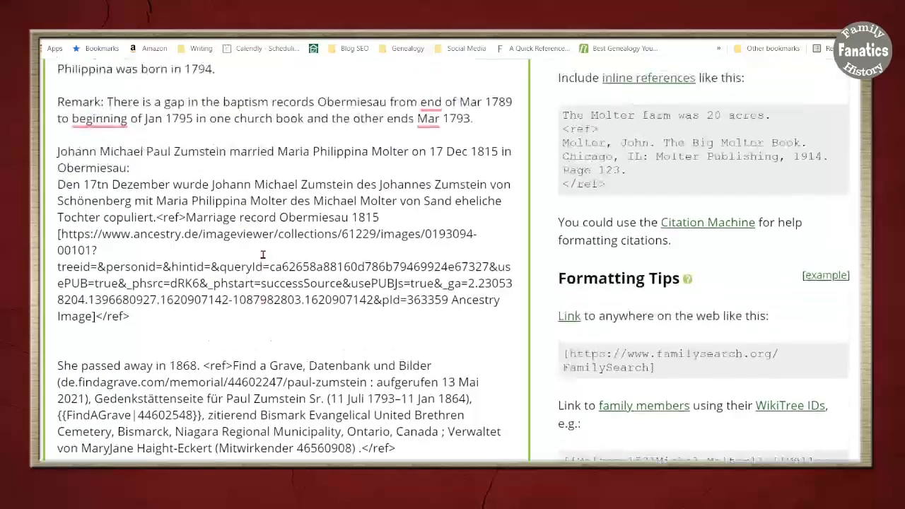
pyautogui.scroll(-1, 262, 255)
pyautogui.scroll(1, 262, 254)
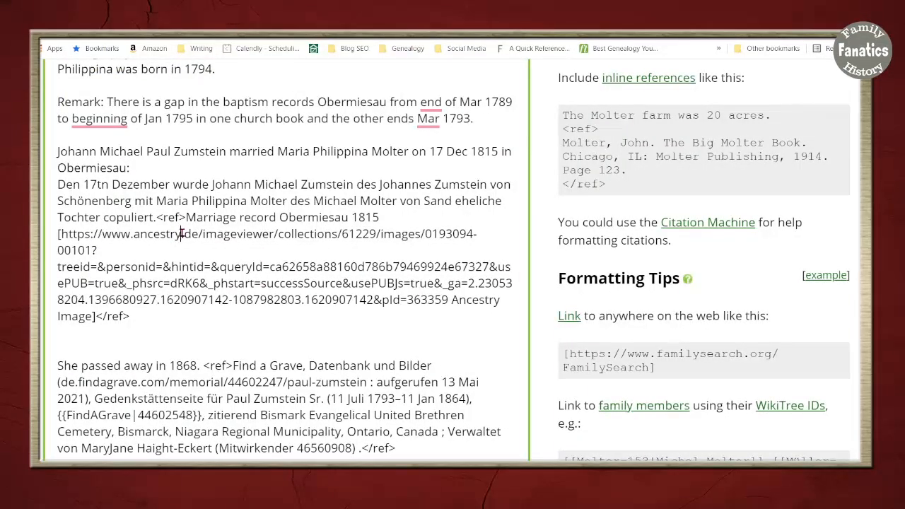
pyautogui.scroll(-10, 278, 351)
pyautogui.scroll(-5, 278, 351)
pyautogui.scroll(3, 171, 340)
pyautogui.click(77, 251)
pyautogui.scroll(-3, 440, 417)
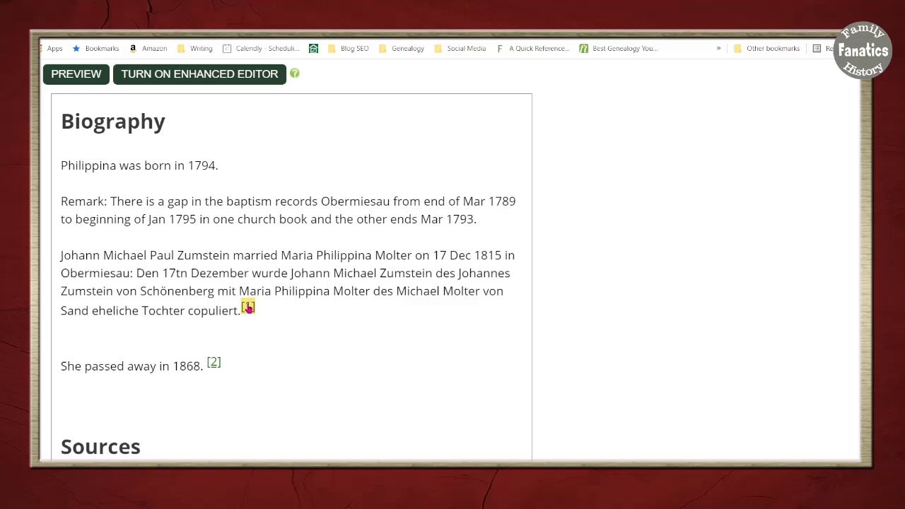
pyautogui.scroll(-1, 294, 346)
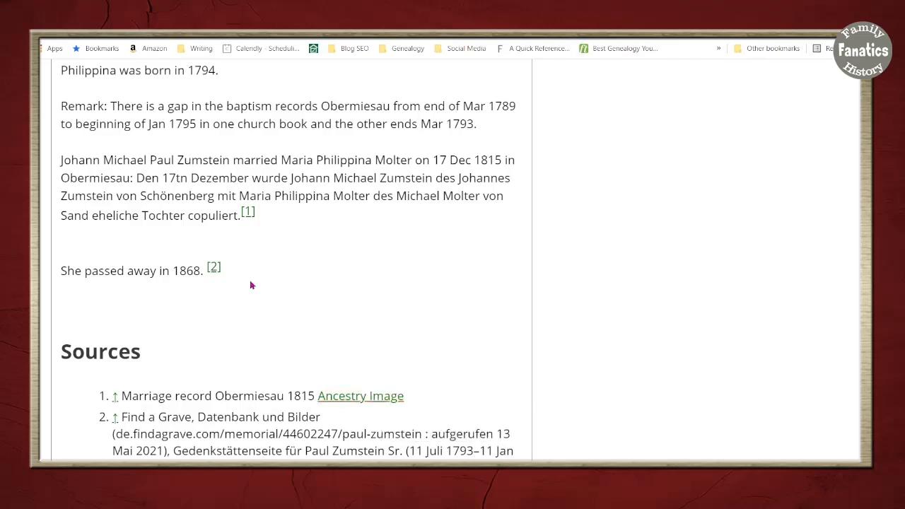
# Highlight the start of the Obermiesau marriage record citation and its closing "Ancestry Image]</ref>" text in the editor
pyautogui.scroll(5, 245, 269)
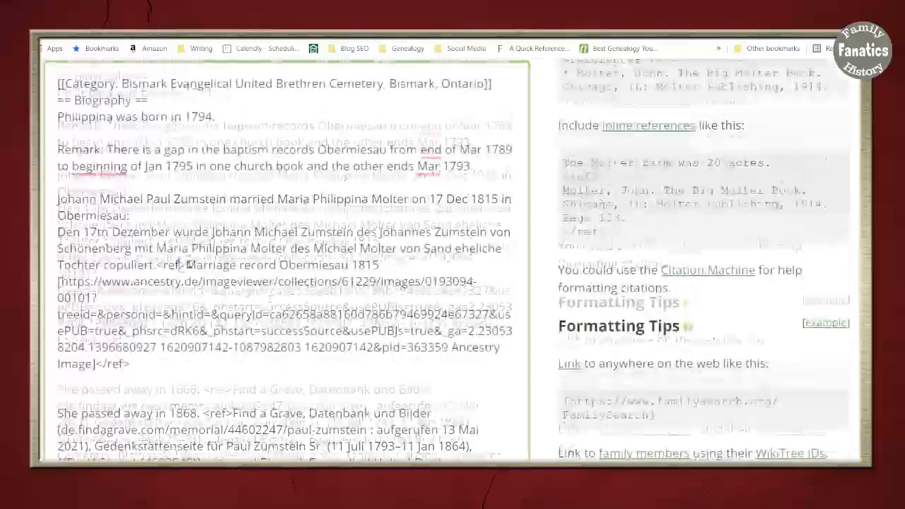
pyautogui.moveTo(179, 265); pyautogui.dragTo(312, 264)
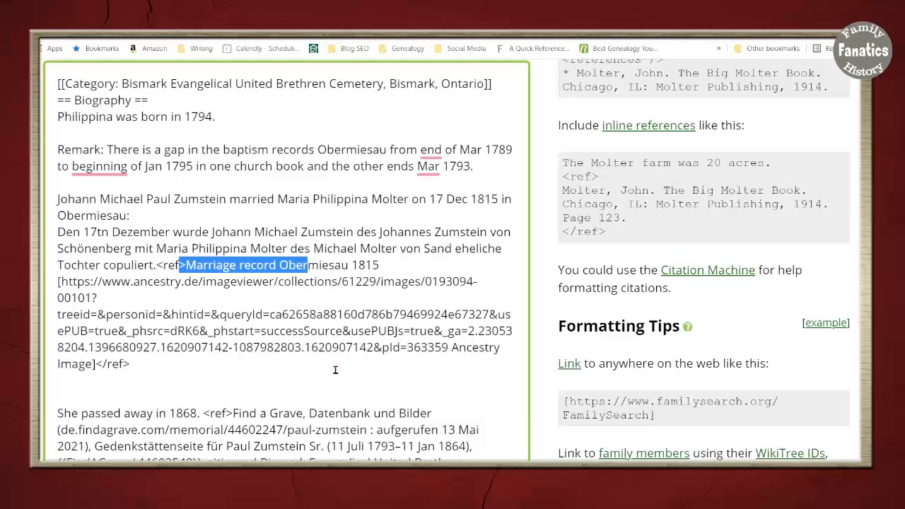
pyautogui.moveTo(452, 348); pyautogui.dragTo(464, 369)
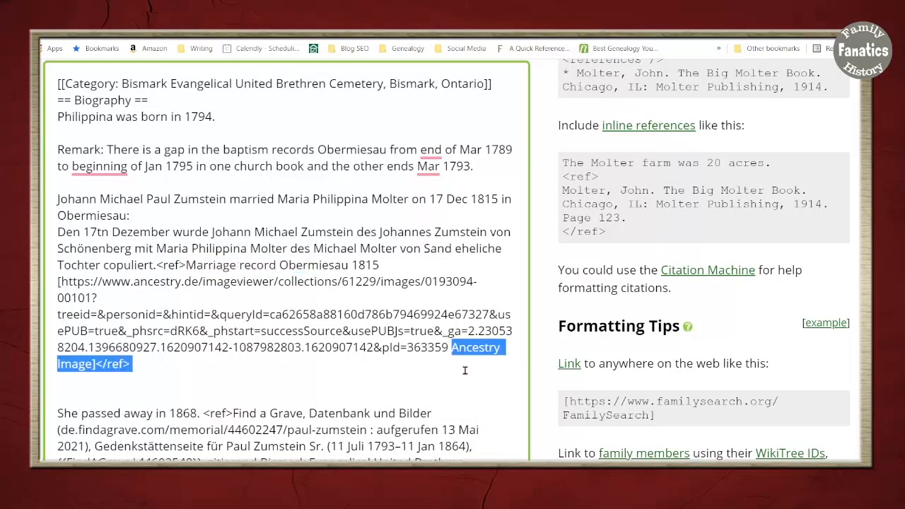
pyautogui.click(335, 372)
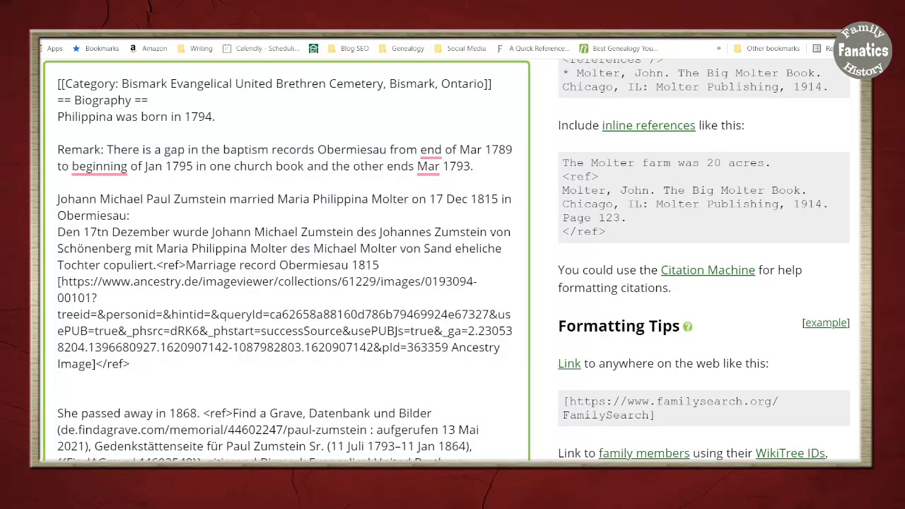
# Separate the marriage record citation from its opening <ref> tag by moving it down, leaving three blank lines between them
pyautogui.hotkey('alt', 'Tab')
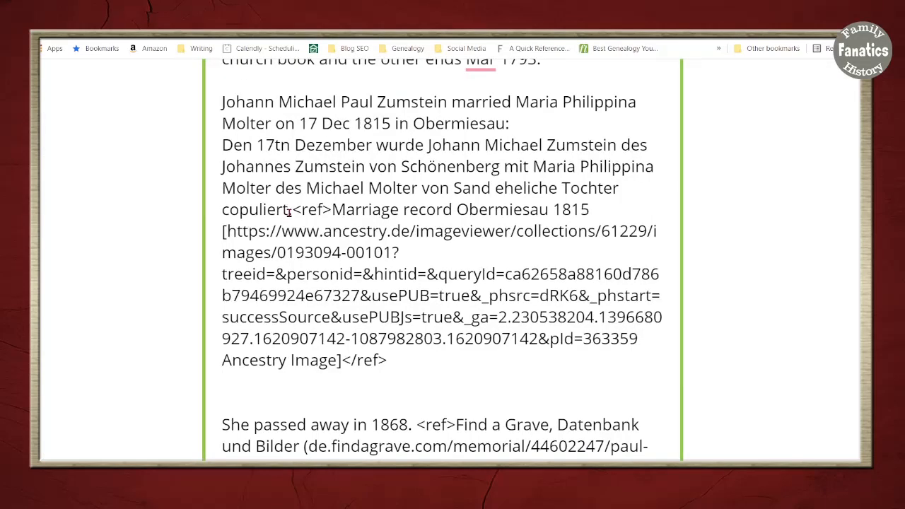
pyautogui.moveTo(289, 211); pyautogui.dragTo(332, 211)
pyautogui.click(309, 210)
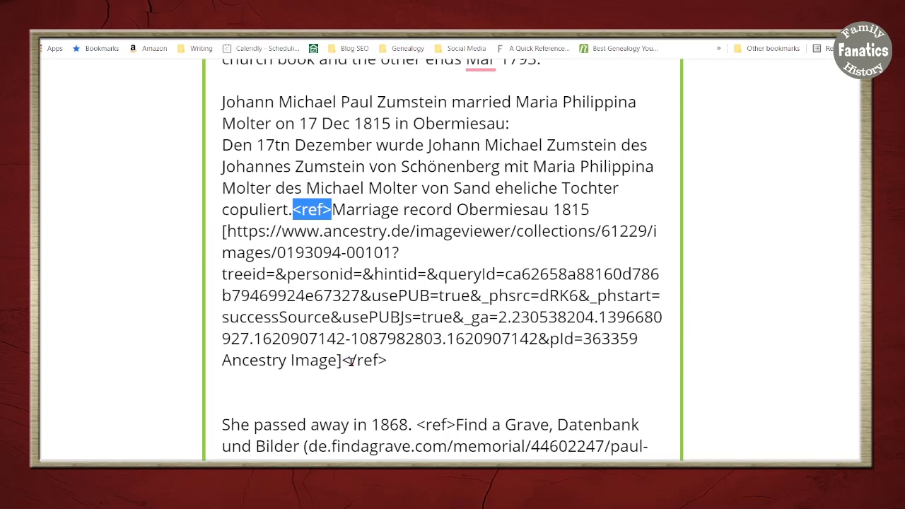
pyautogui.click(340, 219)
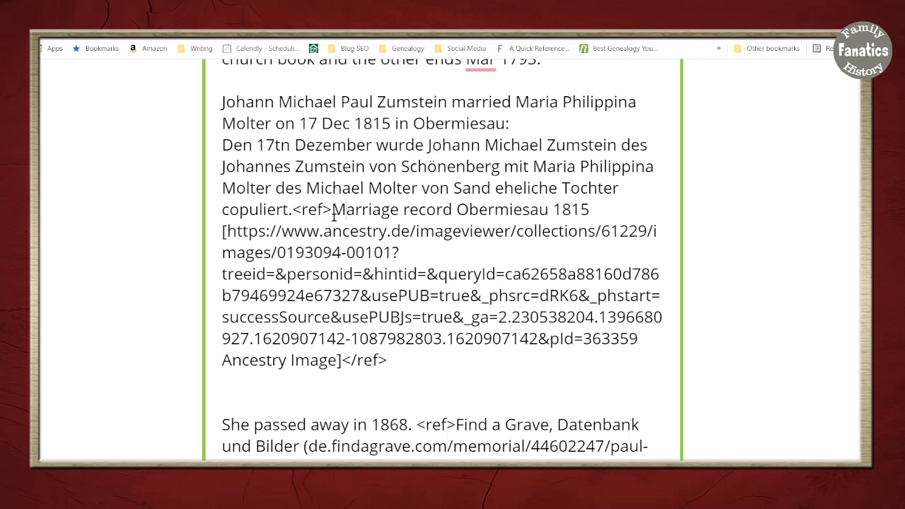
pyautogui.click(332, 210)
pyautogui.press('Return')
pyautogui.scroll(-2, 498, 137)
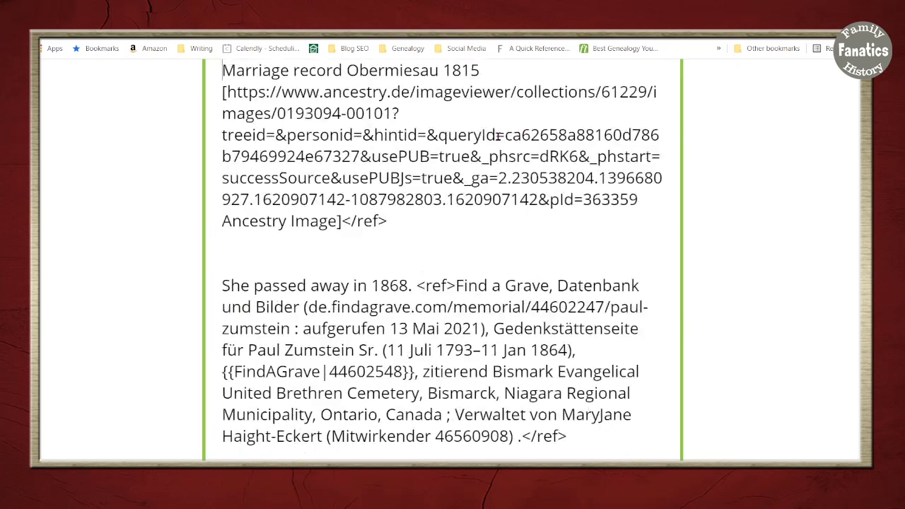
pyautogui.scroll(2, 498, 137)
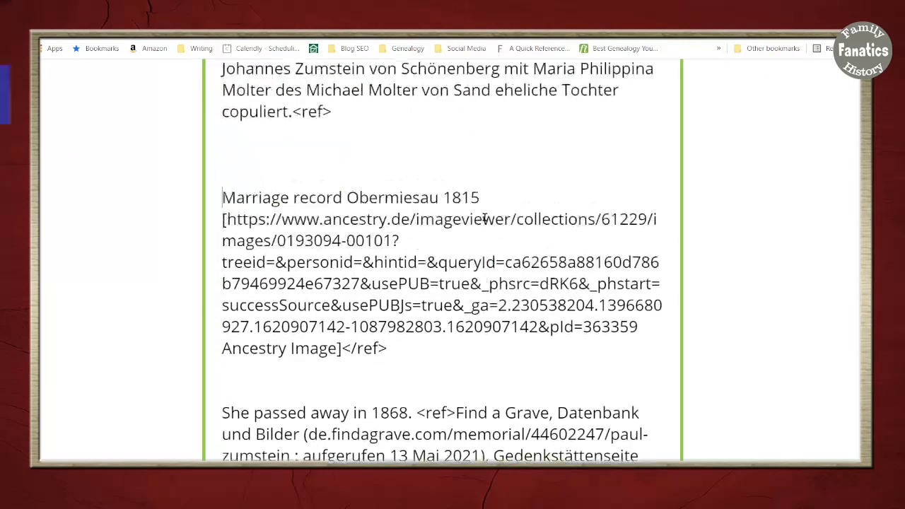
# Paste the "Germany, Lutheran Baptisms, Marriages, and Burials, 1500-1971" citation after the opening <ref> tag and enclose its URL in square brackets
pyautogui.click(416, 150)
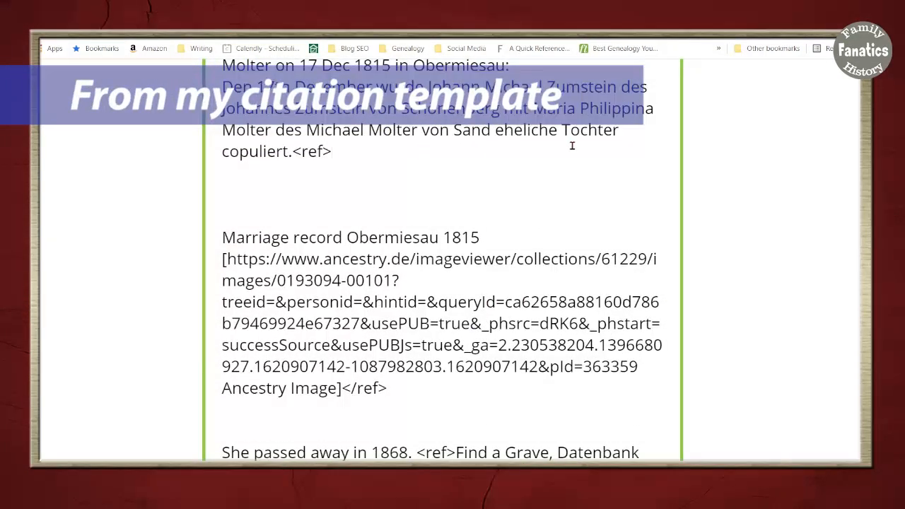
pyautogui.hotkey('ctrl', 'v')
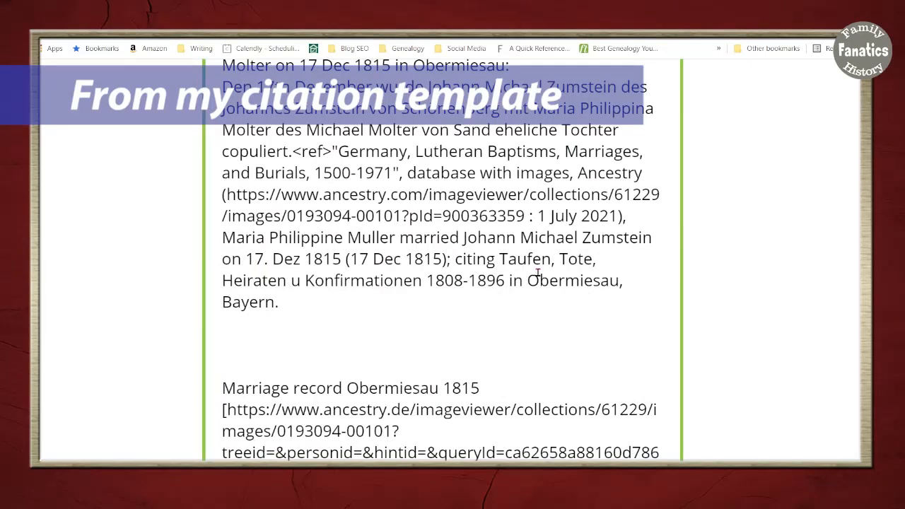
pyautogui.scroll(-2, 537, 273)
pyautogui.moveTo(227, 339); pyautogui.dragTo(217, 340)
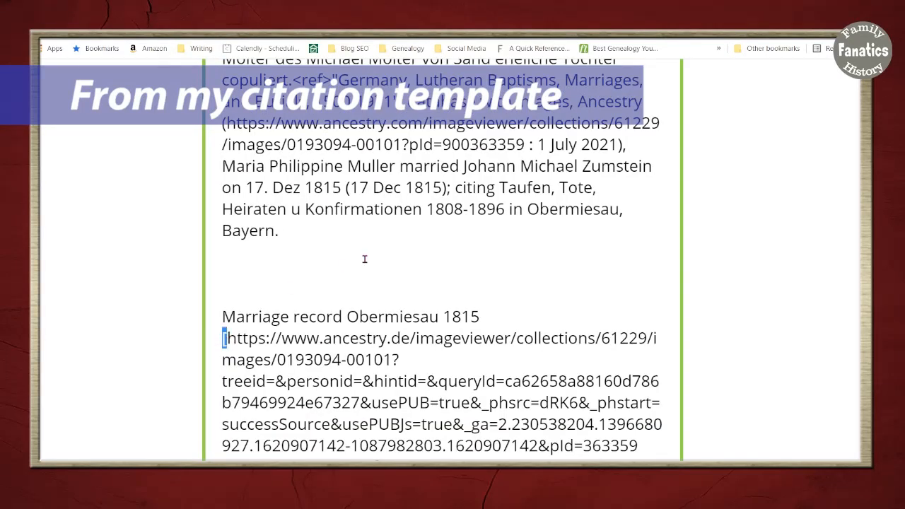
pyautogui.moveTo(227, 124); pyautogui.dragTo(219, 123)
pyautogui.write('[')
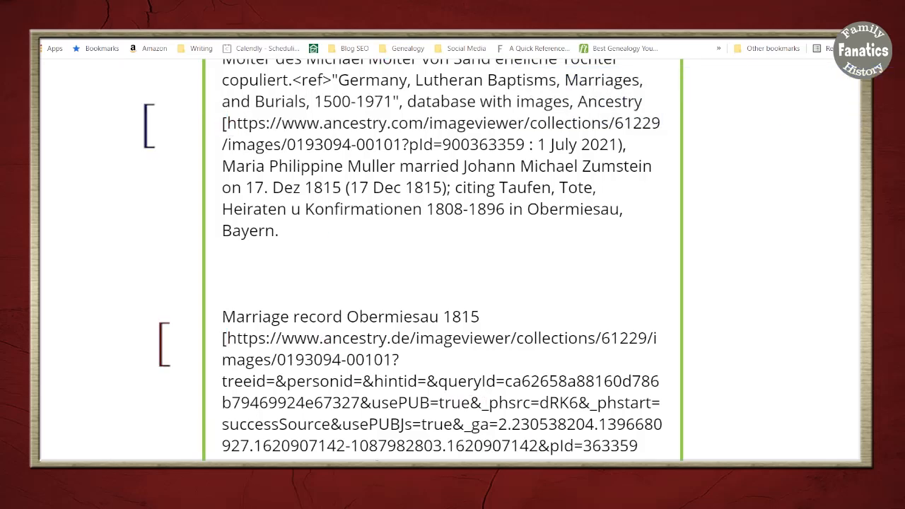
pyautogui.click(529, 143)
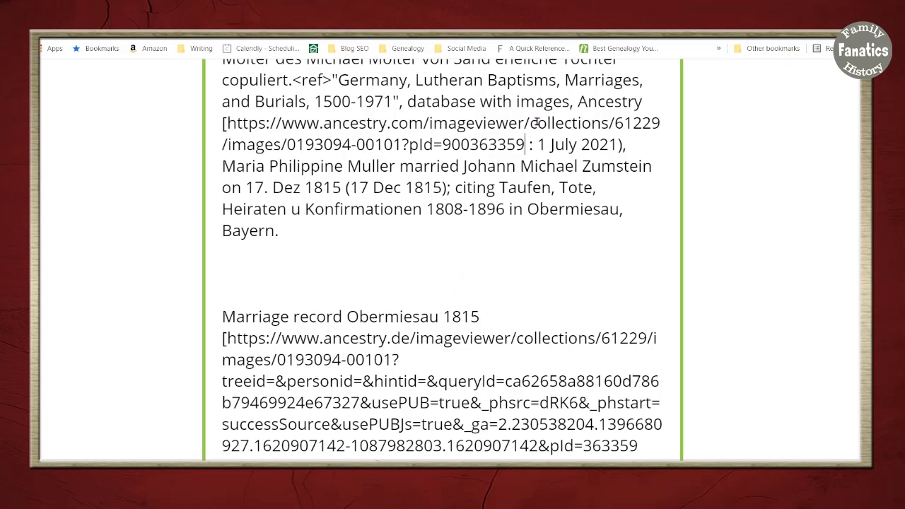
pyautogui.write(']')
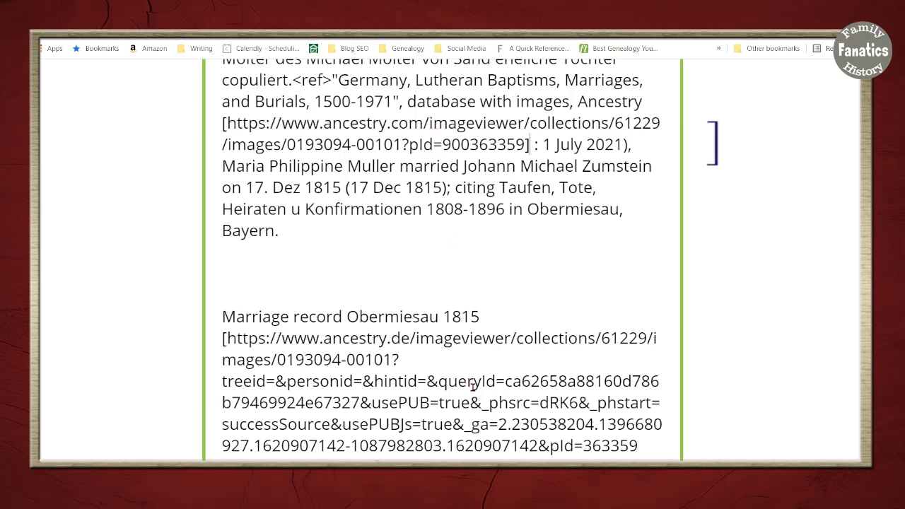
# Close the pasted citation with </ref> after "Bayern." and copy the <ref> tag in front of the "Marriage record Obermiesau 1815" citation
pyautogui.click(320, 232)
pyautogui.write('</ref>')
pyautogui.scroll(2, 427, 345)
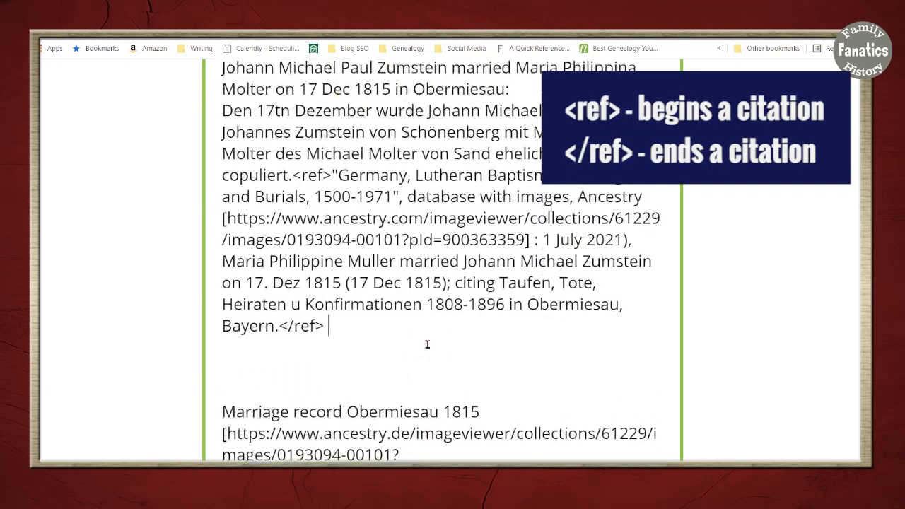
pyautogui.moveTo(293, 176); pyautogui.dragTo(330, 176)
pyautogui.hotkey('ctrl', 'c')
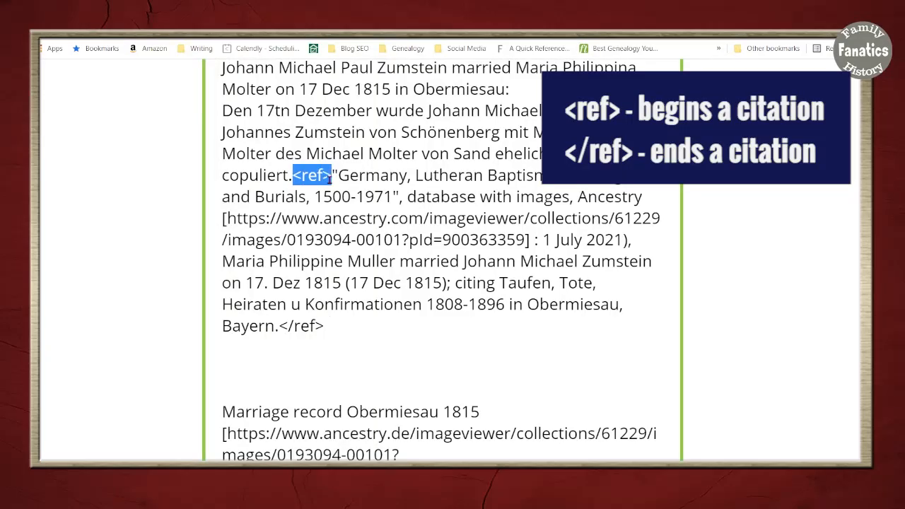
pyautogui.click(222, 412)
pyautogui.hotkey('ctrl', 'v')
pyautogui.click(276, 366)
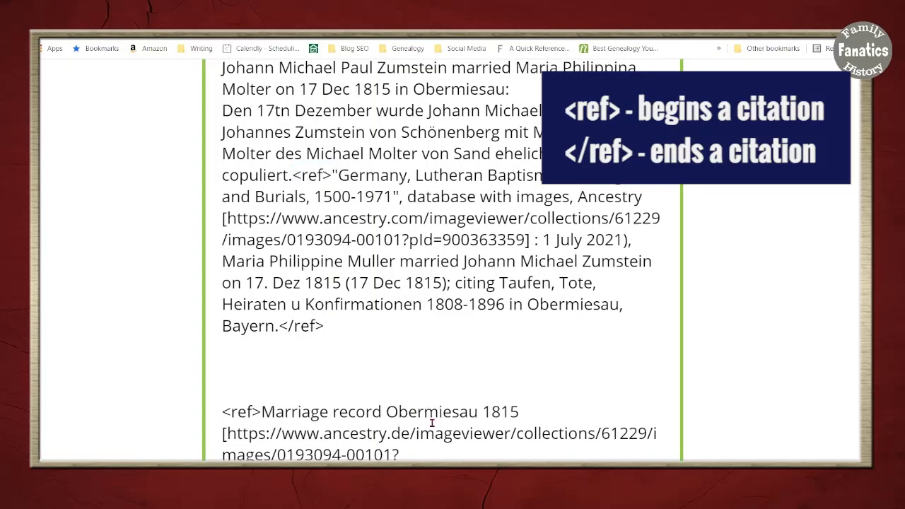
# Preview the biography, open the record image linked from the first source, and return to the Sources list
pyautogui.scroll(-15, 432, 423)
pyautogui.click(259, 135)
pyautogui.scroll(-2, 529, 435)
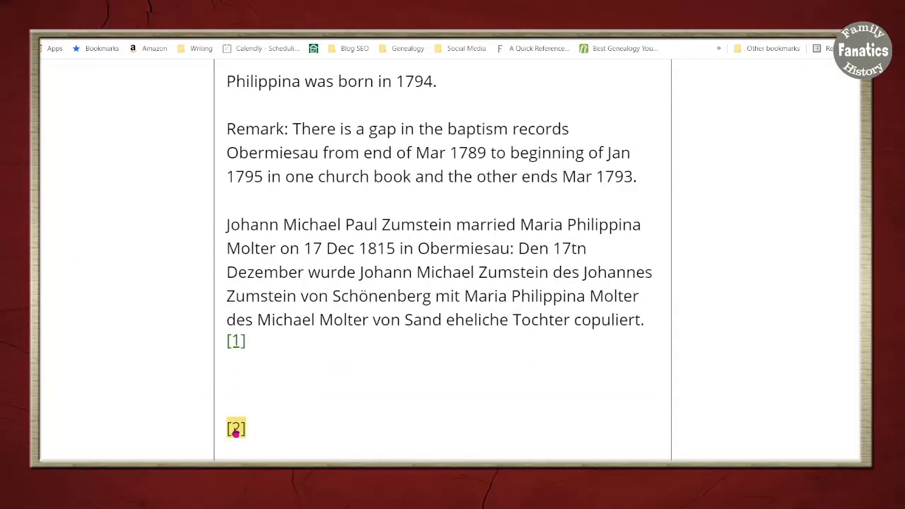
pyautogui.scroll(-2, 466, 456)
pyautogui.scroll(-3, 466, 456)
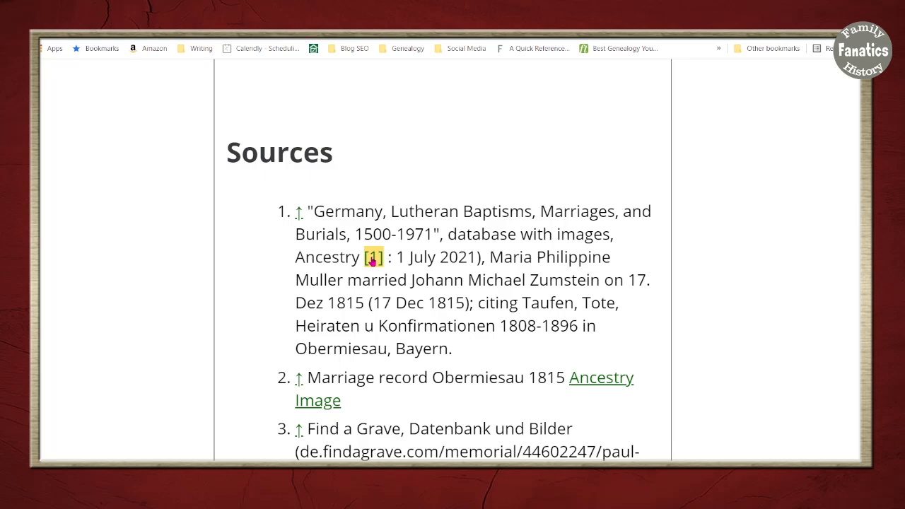
pyautogui.click(372, 261)
pyautogui.press('Return')
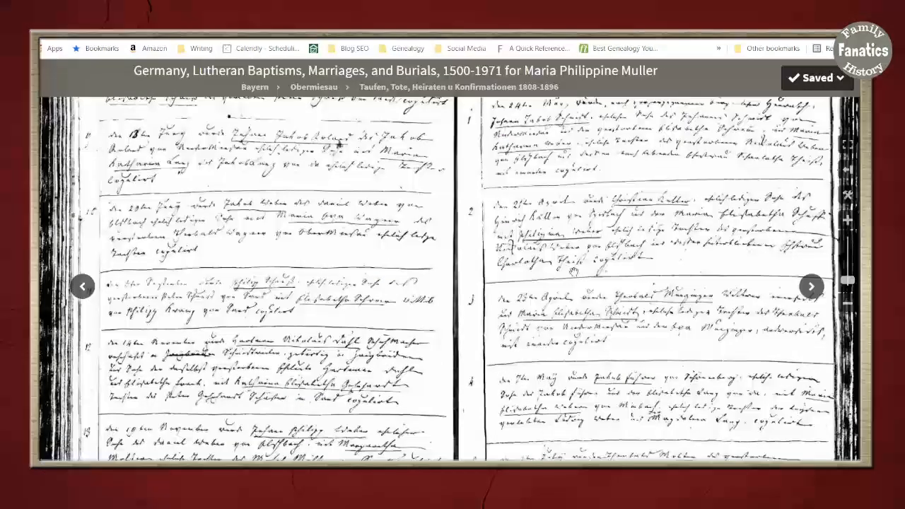
pyautogui.click(42, 28)
pyautogui.scroll(-1, 534, 319)
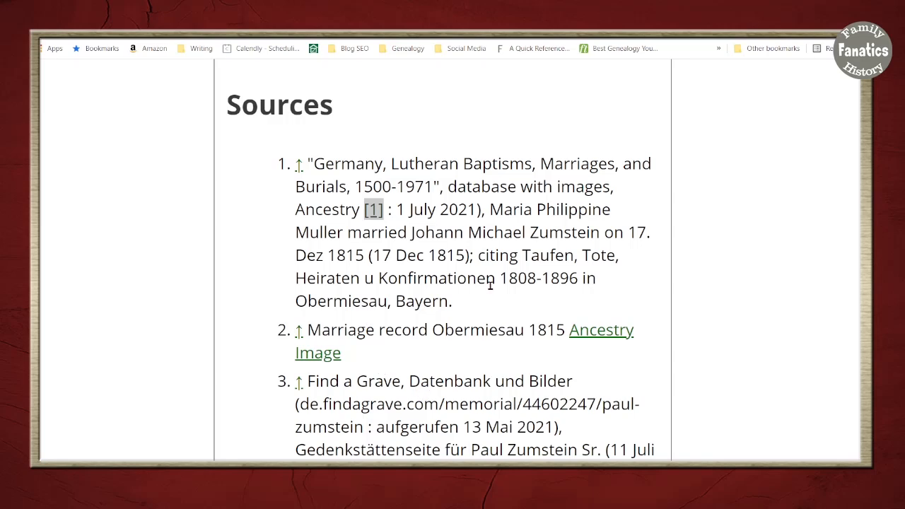
# Insert an opening parenthesis before the bracketed Ancestry URL in the Germany, Lutheran Baptisms citation
pyautogui.scroll(10, 453, 368)
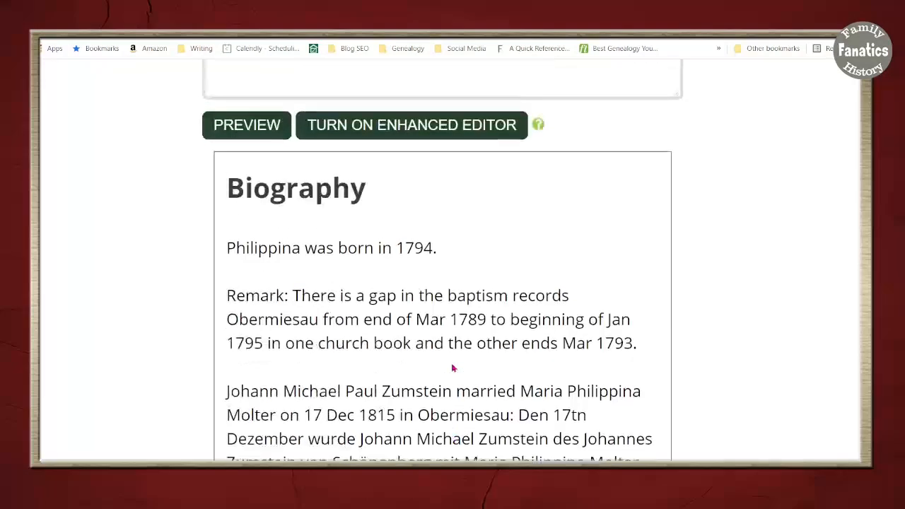
pyautogui.scroll(-3, 453, 368)
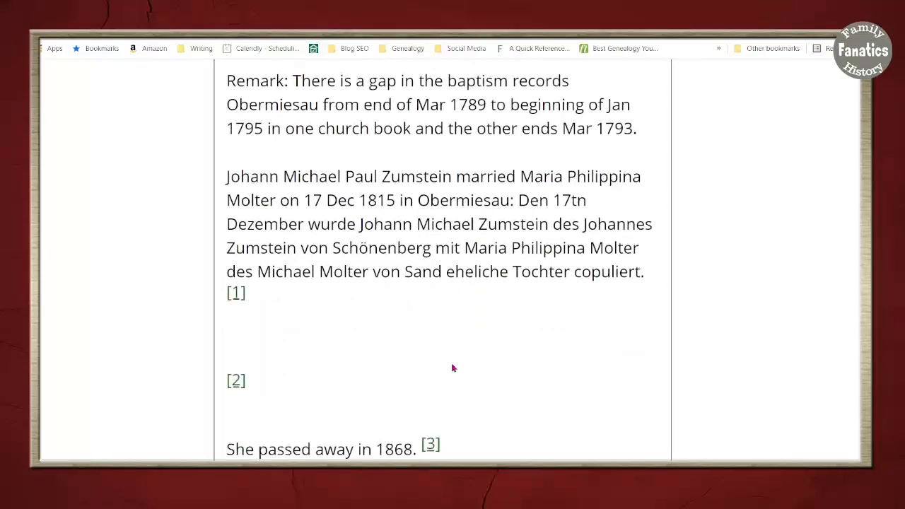
pyautogui.scroll(10, 452, 368)
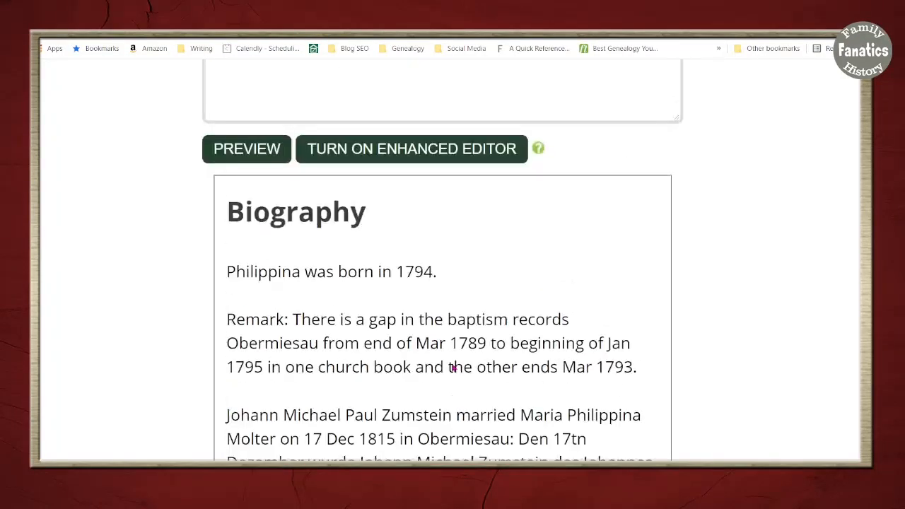
pyautogui.scroll(4, 393, 219)
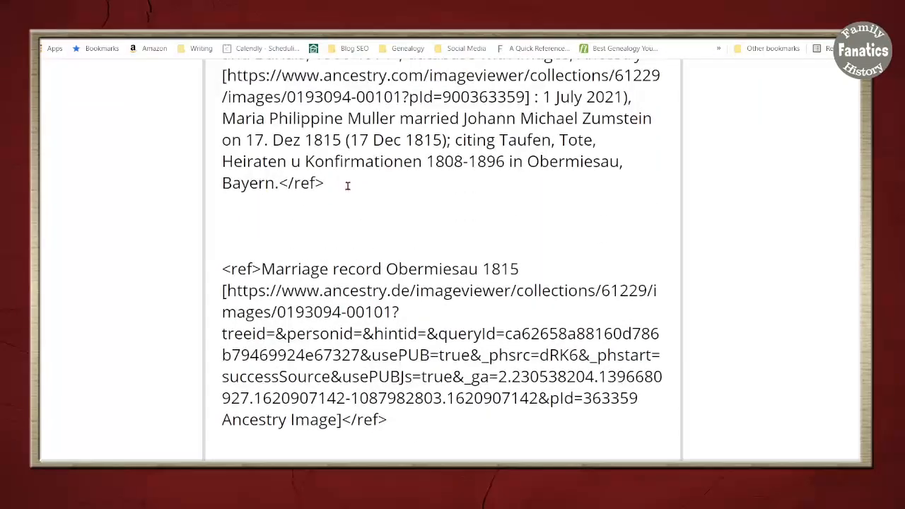
pyautogui.scroll(3, 429, 317)
pyautogui.click(300, 199)
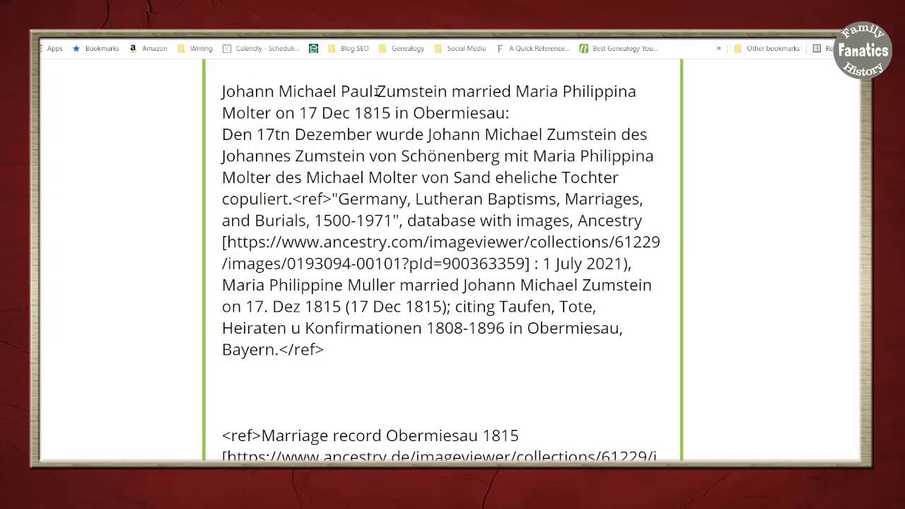
pyautogui.write('(')
pyautogui.scroll(-1, 442, 443)
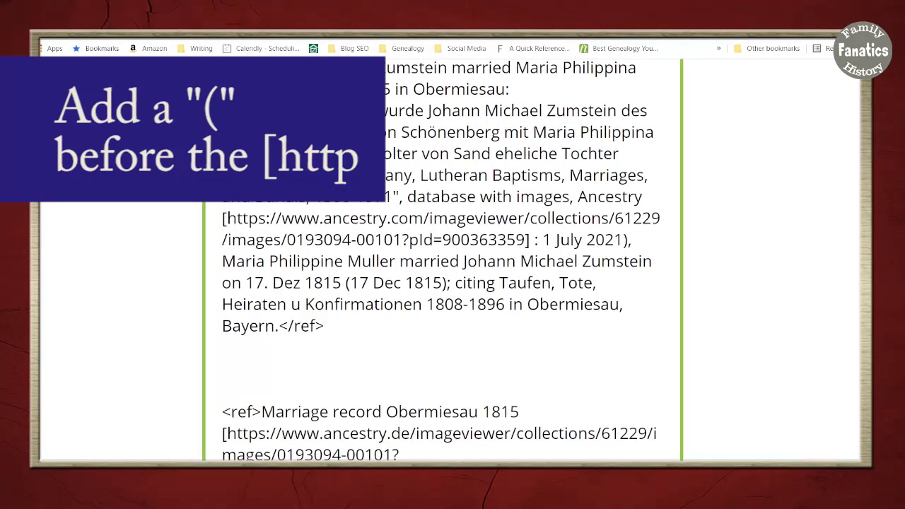
pyautogui.click(653, 196)
pyautogui.write('(')
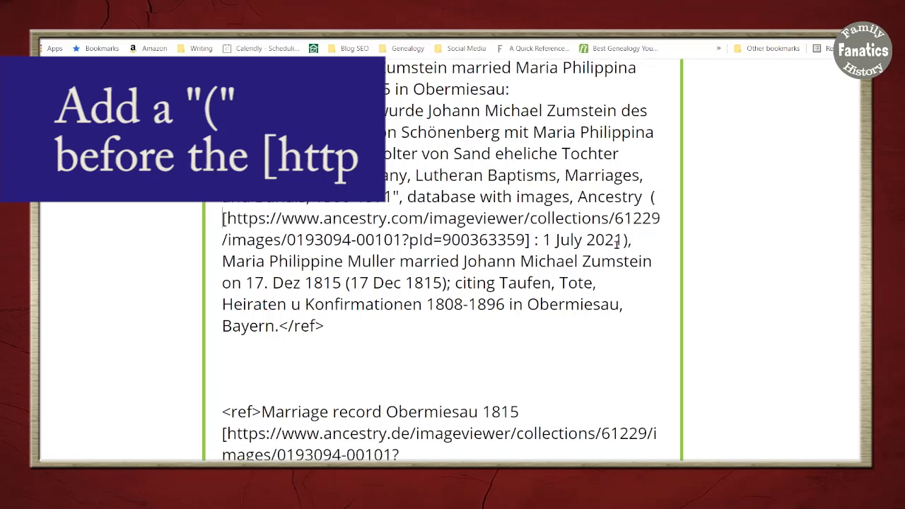
pyautogui.scroll(-2, 567, 356)
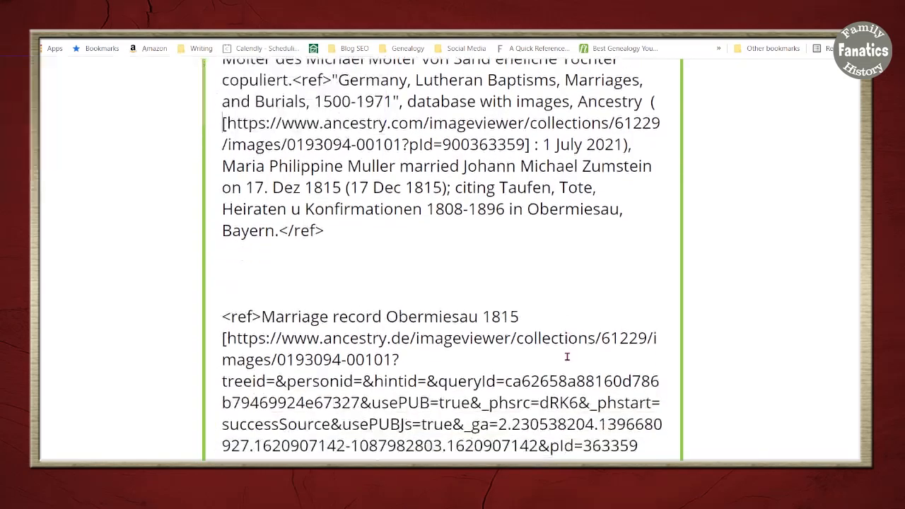
pyautogui.scroll(2, 559, 382)
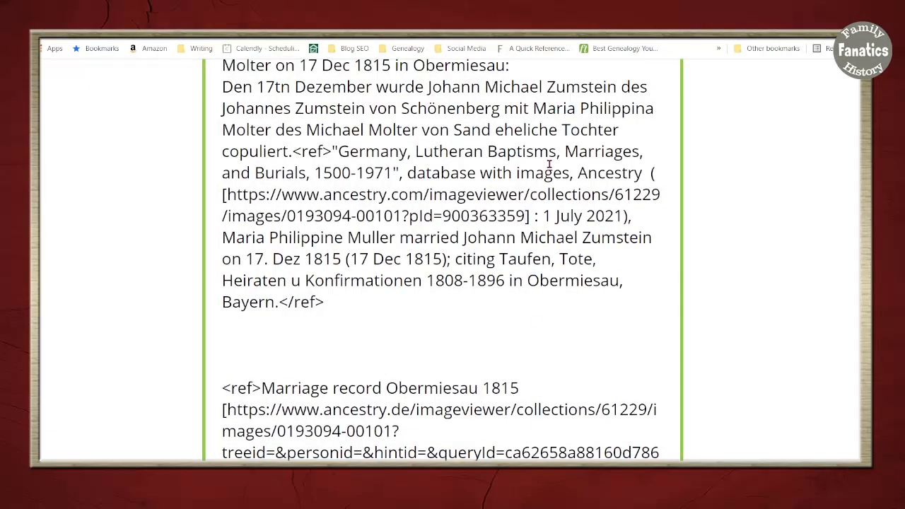
pyautogui.moveTo(422, 195); pyautogui.dragTo(285, 198)
pyautogui.hotkey('ctrl', 'c')
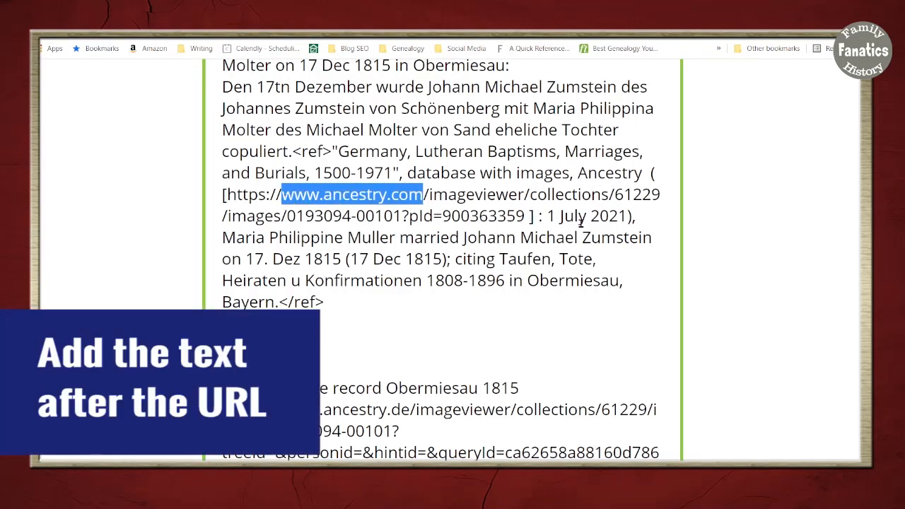
pyautogui.click(530, 216)
pyautogui.hotkey('ctrl', 'v')
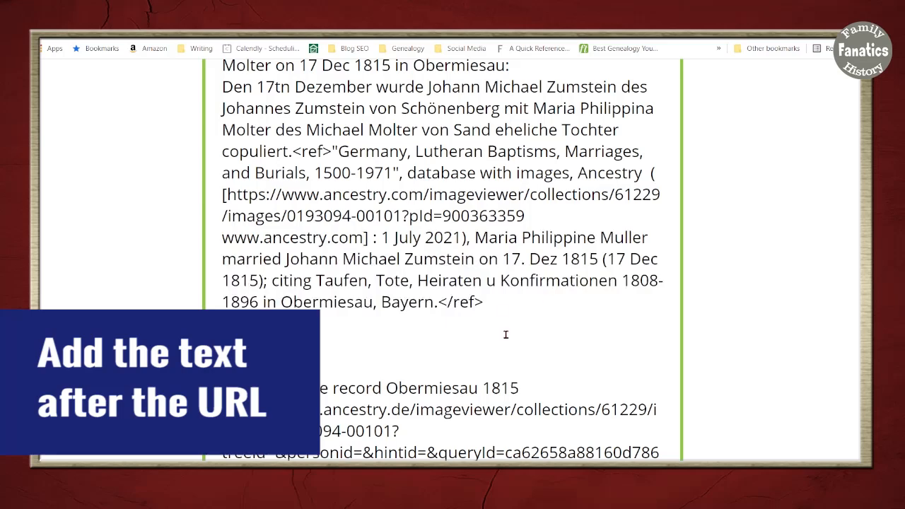
pyautogui.scroll(-4, 505, 334)
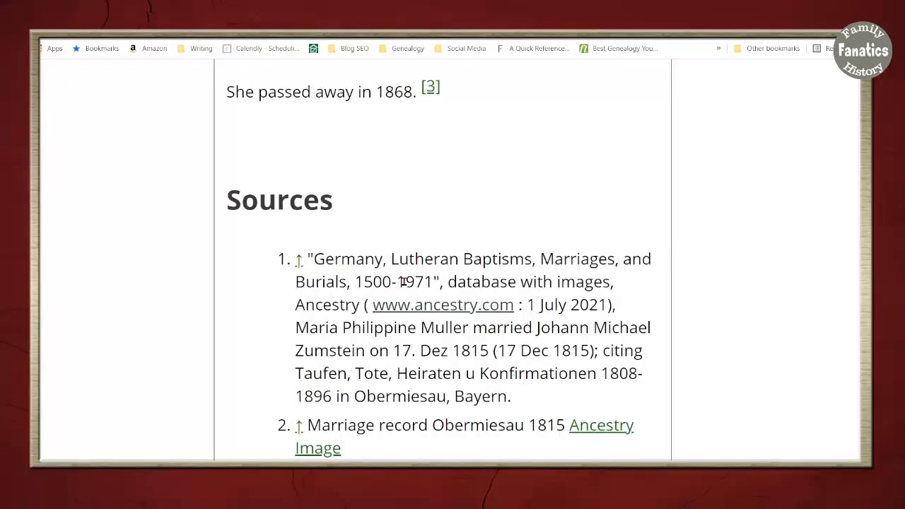
pyautogui.rightClick(408, 306)
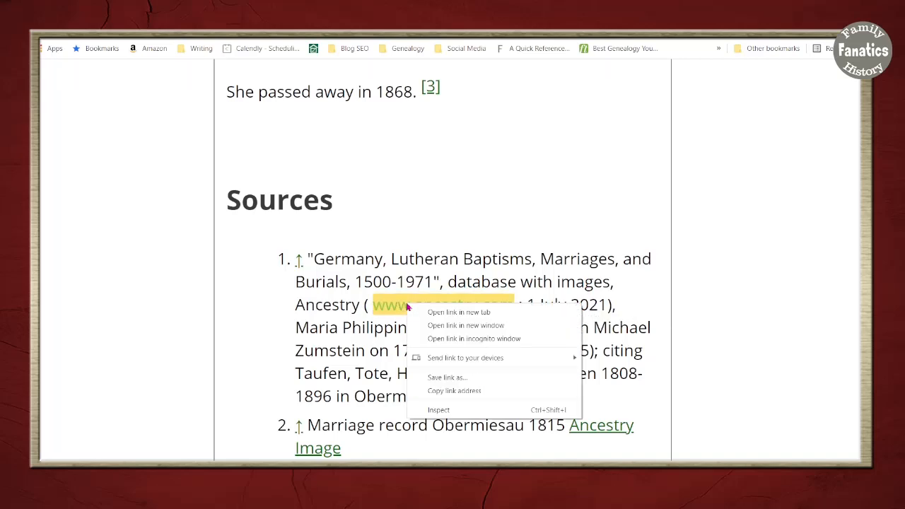
pyautogui.click(439, 315)
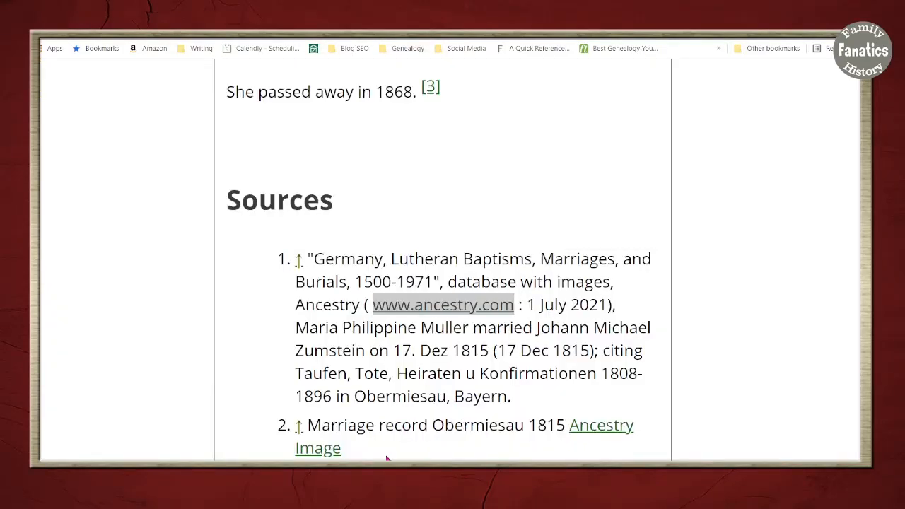
# Delete the old "Marriage record Obermiesau 1815" reference and the surplus blank lines before "She passed away in 1868."
pyautogui.scroll(15, 382, 450)
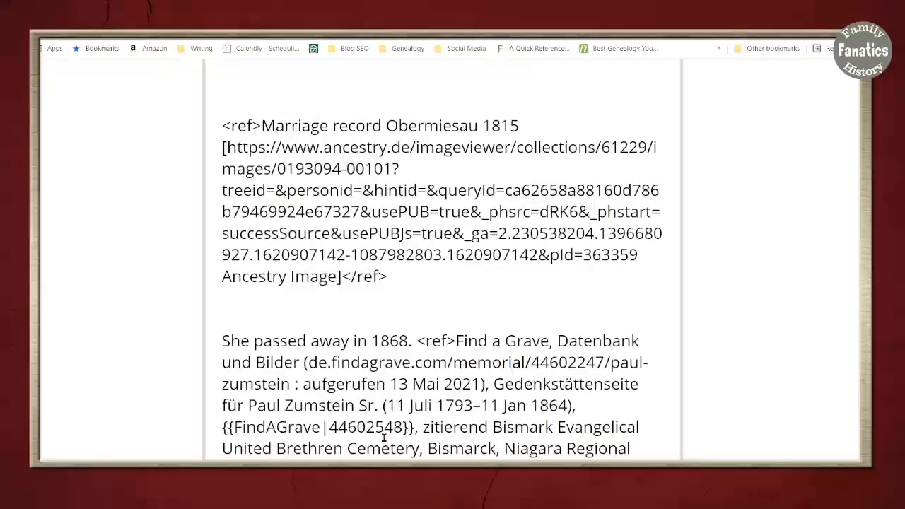
pyautogui.scroll(4, 383, 443)
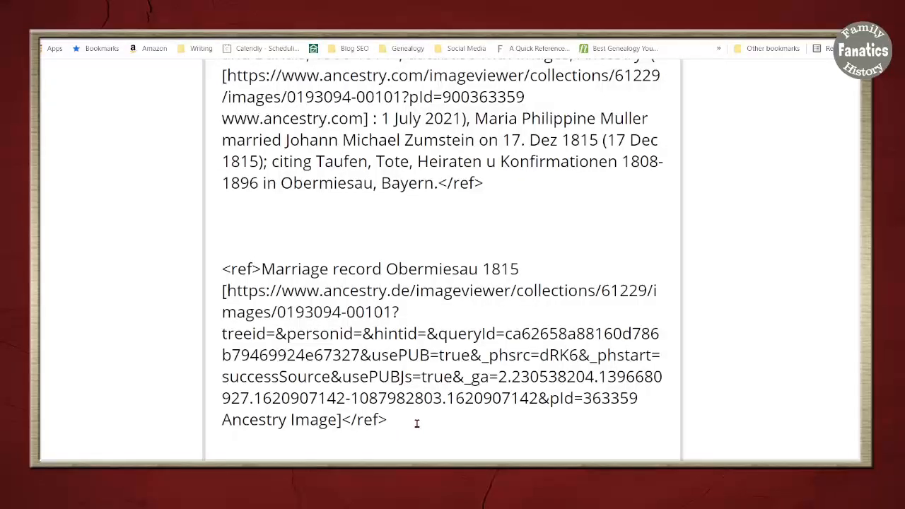
pyautogui.moveTo(415, 424); pyautogui.dragTo(202, 273)
pyautogui.press('Delete')
pyautogui.press('Delete')
pyautogui.press('Delete')
pyautogui.press('Delete')
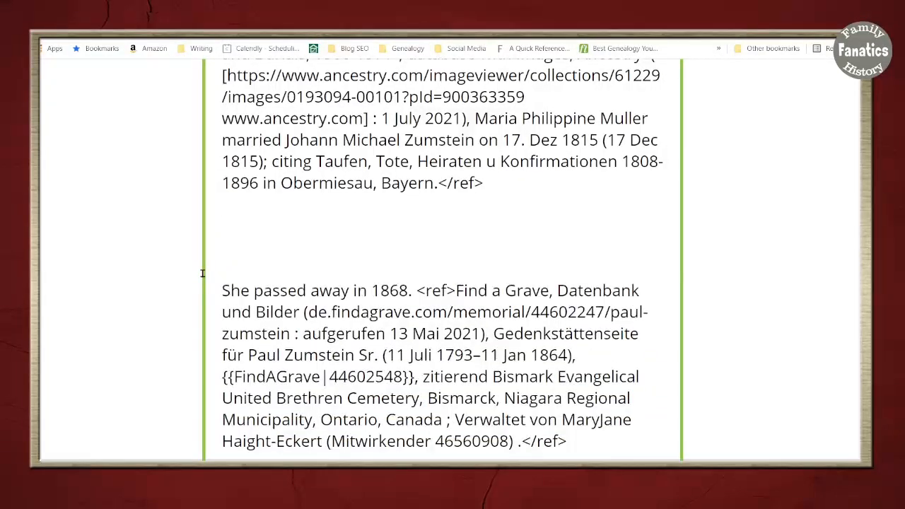
pyautogui.press('Delete')
pyautogui.press('Delete')
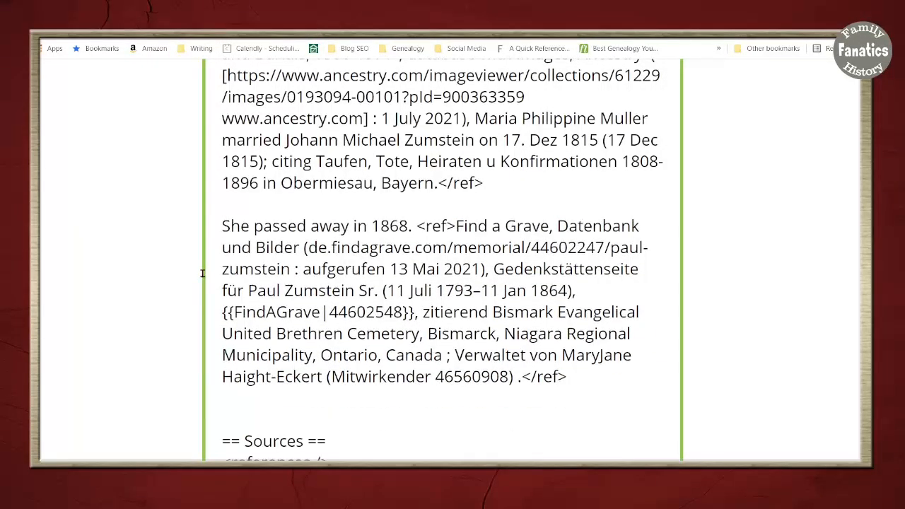
# Preview the cleaned-up biography, review its Sources list, and go to the section for explaining and saving the changes
pyautogui.scroll(-10, 499, 354)
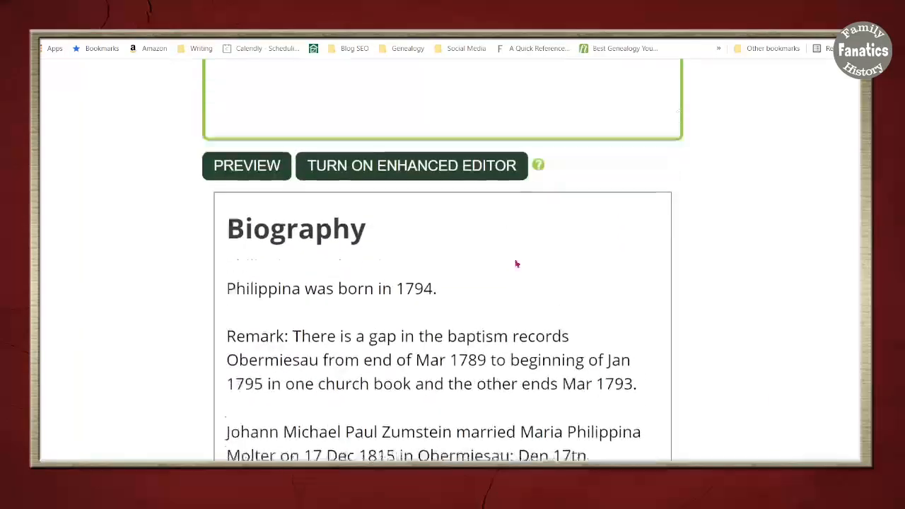
pyautogui.click(238, 176)
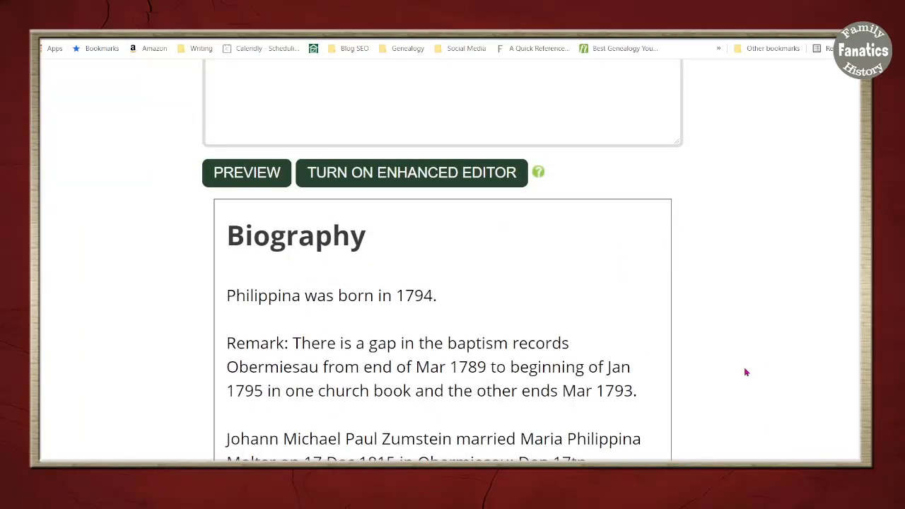
pyautogui.scroll(-7, 745, 372)
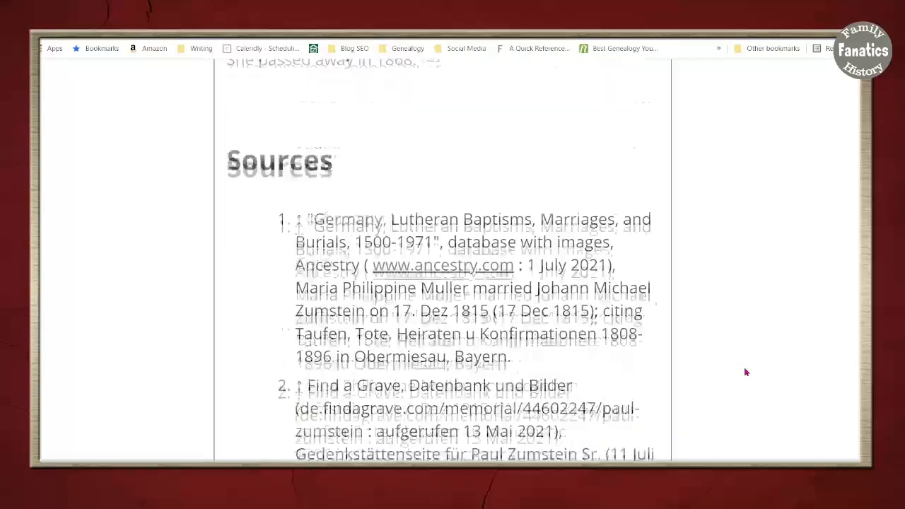
pyautogui.scroll(-5, 745, 372)
pyautogui.scroll(1, 478, 358)
pyautogui.scroll(-5, 481, 356)
pyautogui.scroll(-10, 481, 356)
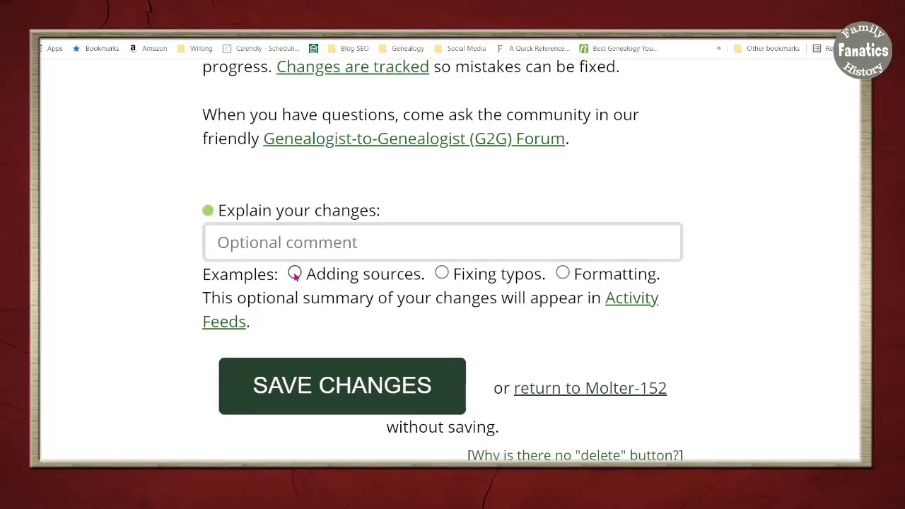
# Save the profile with the change explanation "Adding sources." and review the published biography and Sources list
pyautogui.click(295, 275)
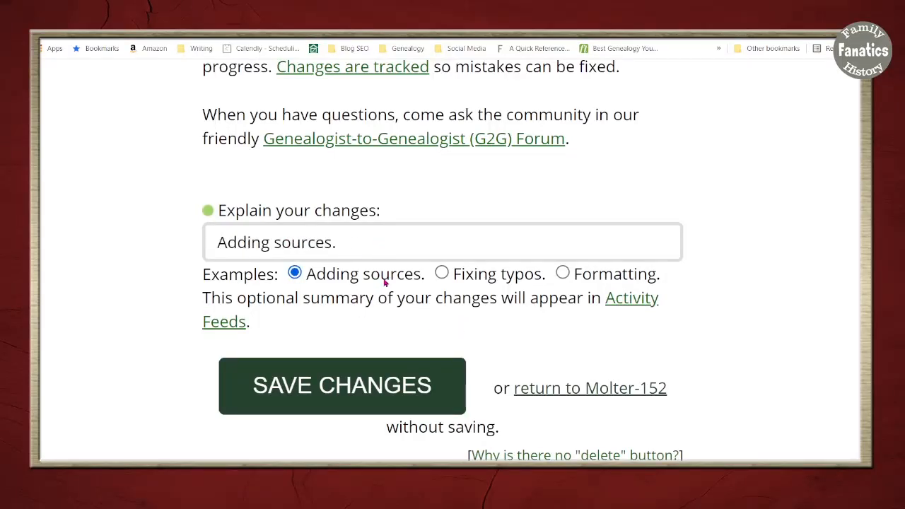
pyautogui.click(360, 380)
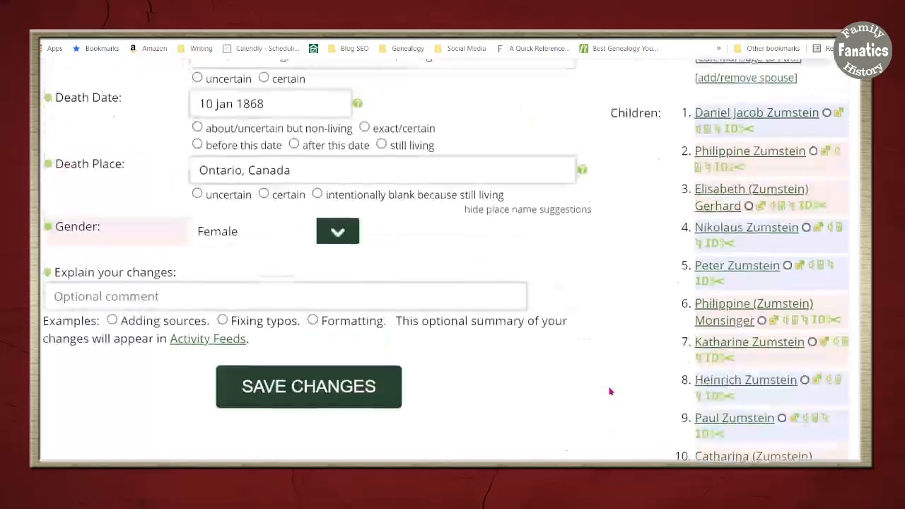
pyautogui.scroll(12, 610, 391)
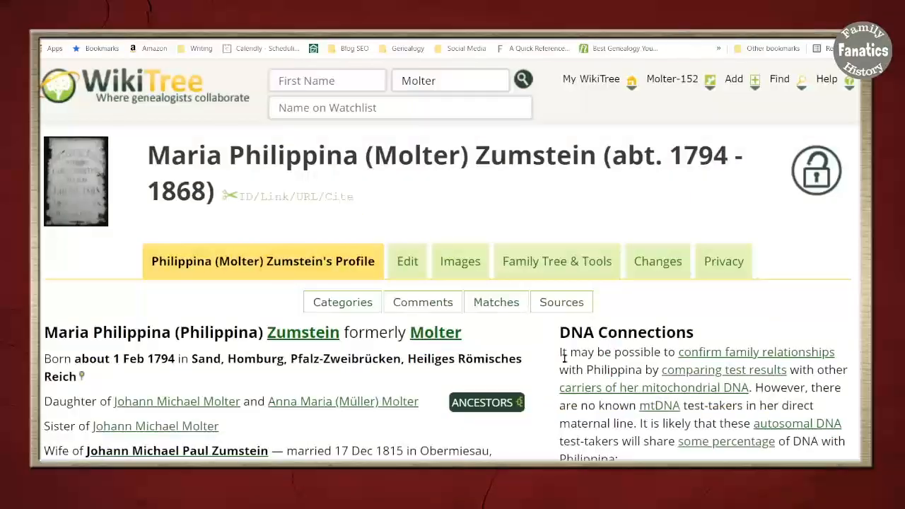
pyautogui.scroll(-10, 531, 382)
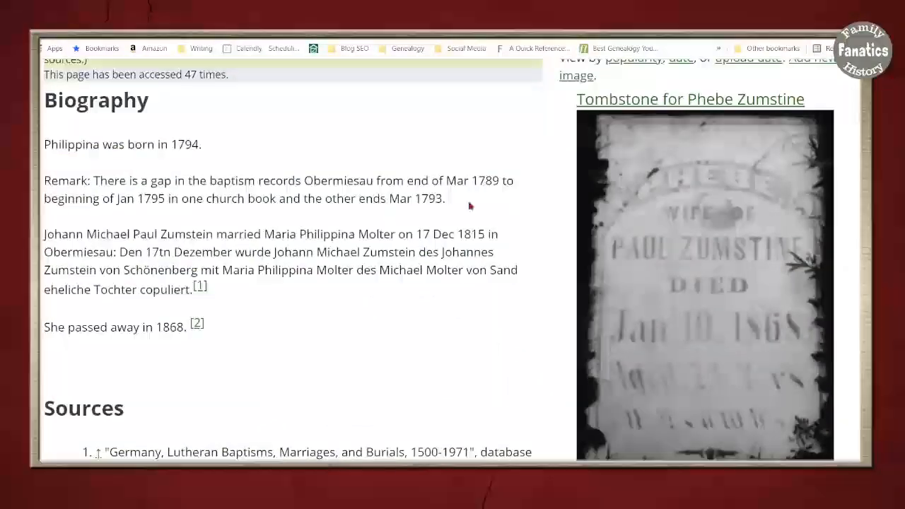
pyautogui.scroll(-2, 261, 337)
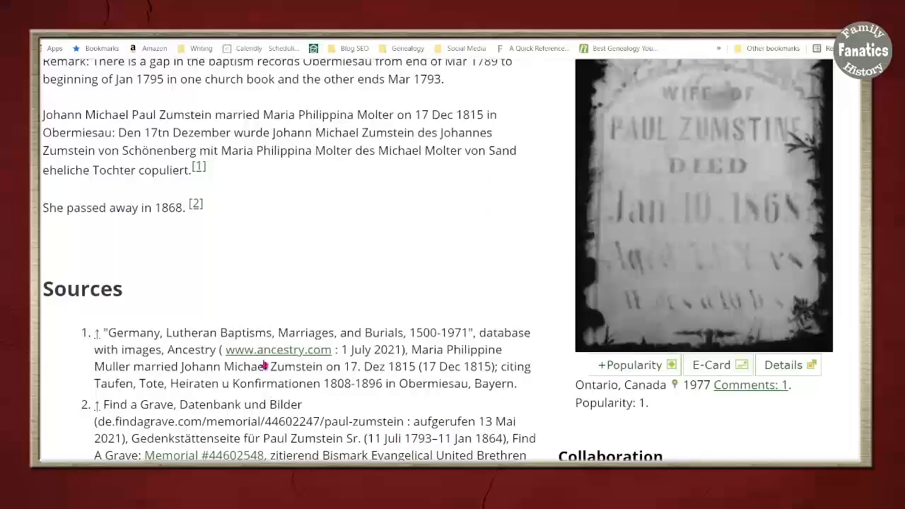
pyautogui.scroll(-3, 376, 445)
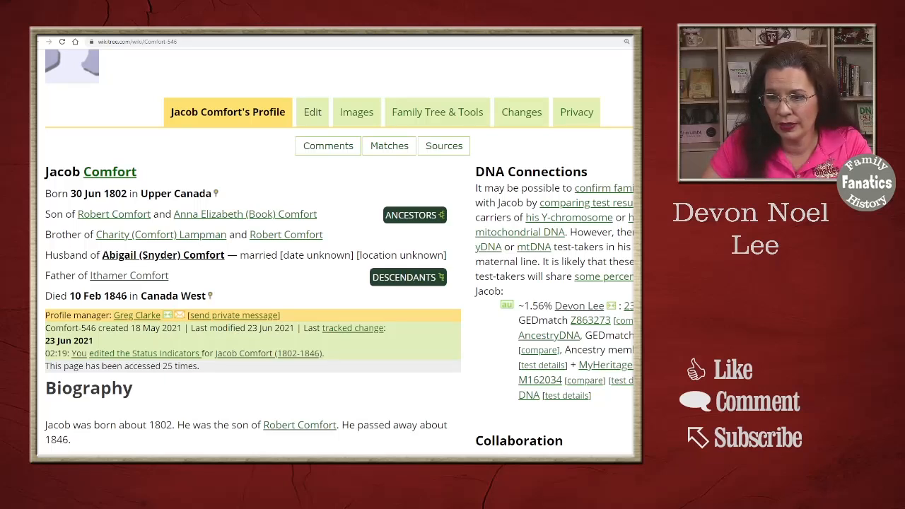
# Dismiss the child's preview on the father's profile and open that profile for editing
pyautogui.moveTo(140, 276)
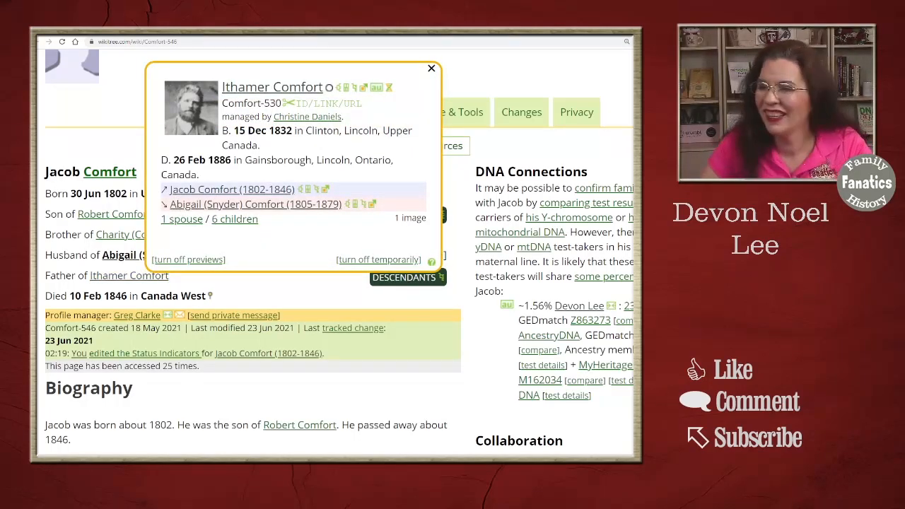
pyautogui.click(432, 69)
pyautogui.click(314, 113)
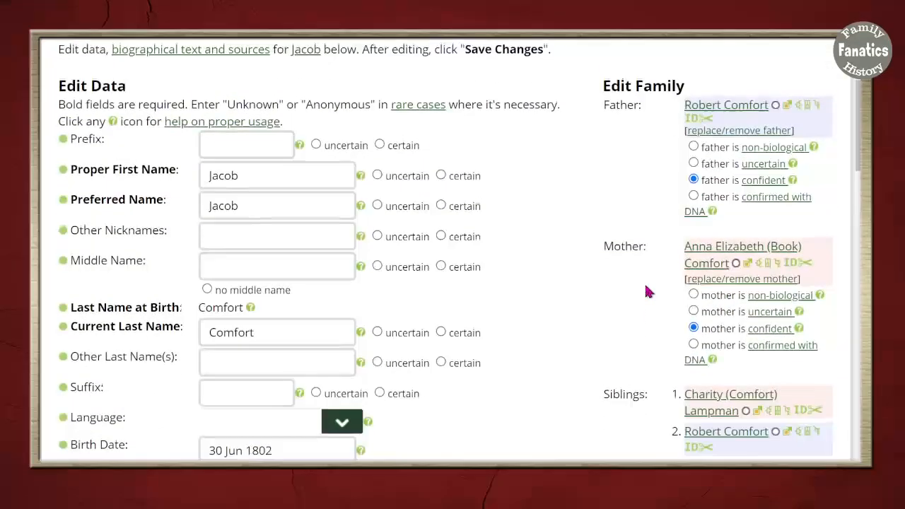
# Open the form for adding a child from the Children entry in the profile's family section
pyautogui.scroll(-3, 647, 292)
pyautogui.hotkey('ctrl', '+')
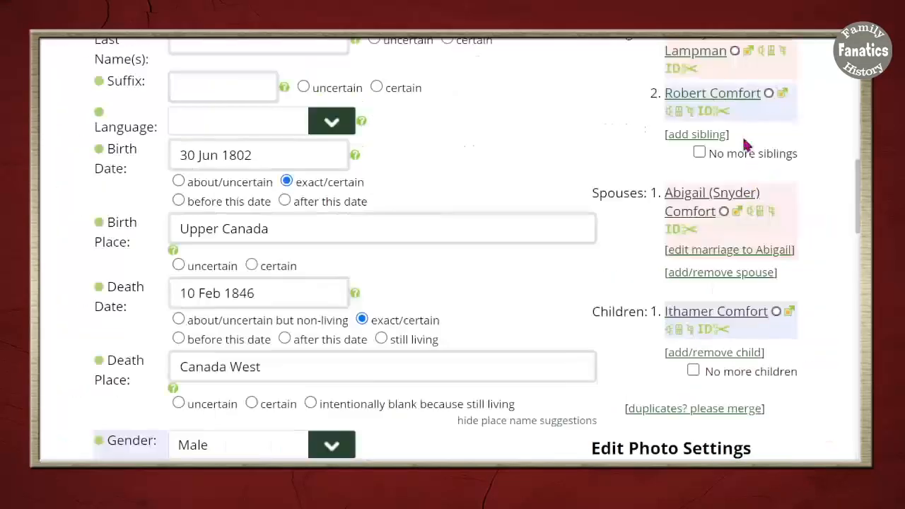
pyautogui.scroll(1, 798, 357)
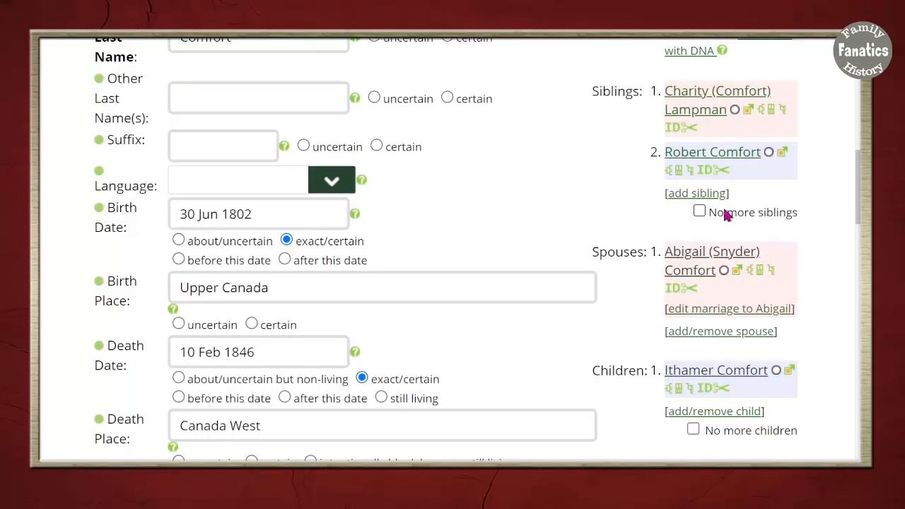
pyautogui.scroll(-2, 792, 253)
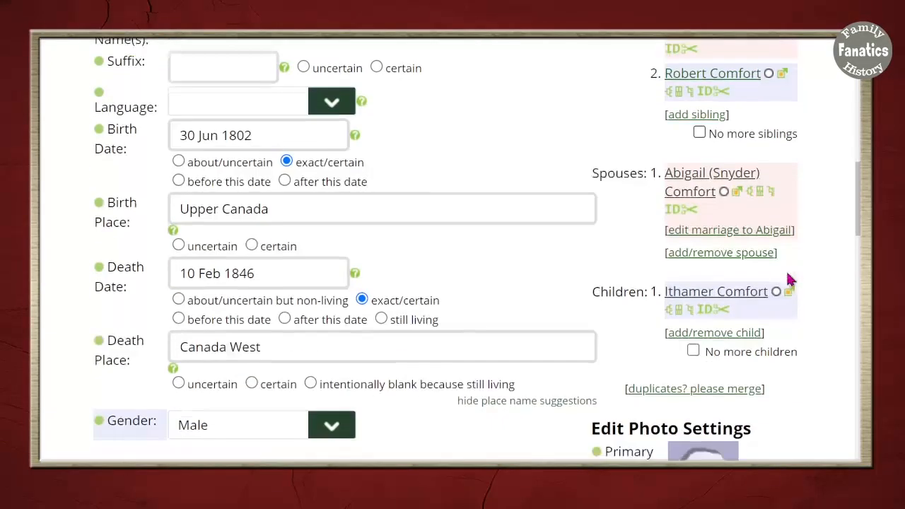
pyautogui.click(709, 332)
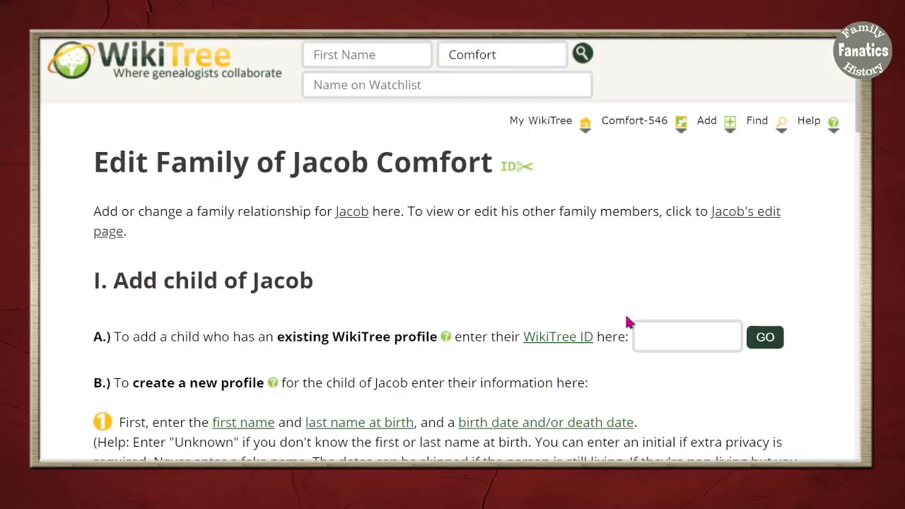
# Enter the child's first name at birth in the section for creating a new profile
pyautogui.scroll(-3, 481, 379)
pyautogui.click(680, 181)
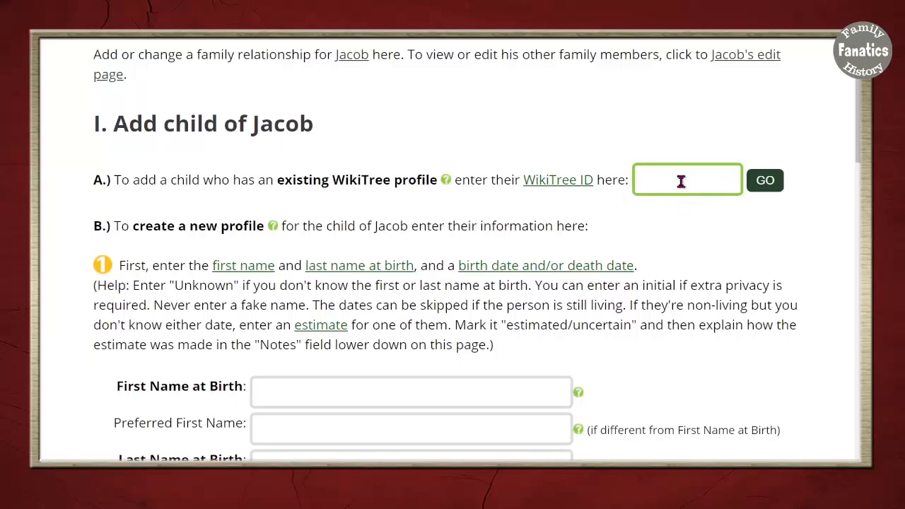
pyautogui.scroll(-3, 747, 398)
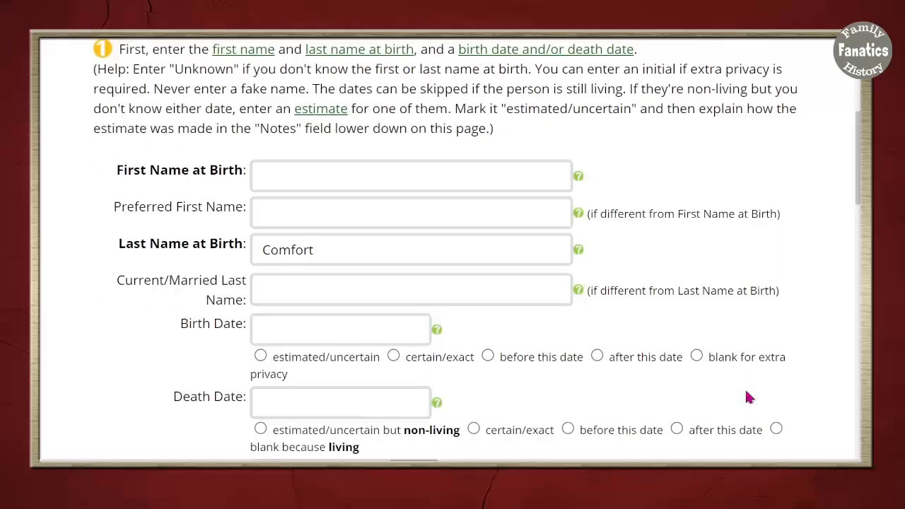
pyautogui.click(307, 179)
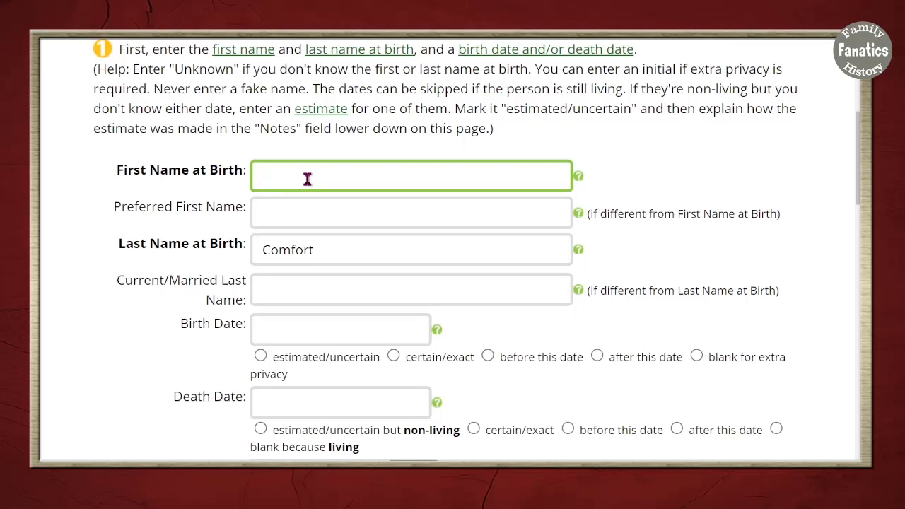
pyautogui.write('Ephraim')
# Enter the child's birth year and death year 1911, mark both dates as estimated/uncertain, and set the gender to Male
pyautogui.scroll(-1, 396, 332)
pyautogui.click(334, 268)
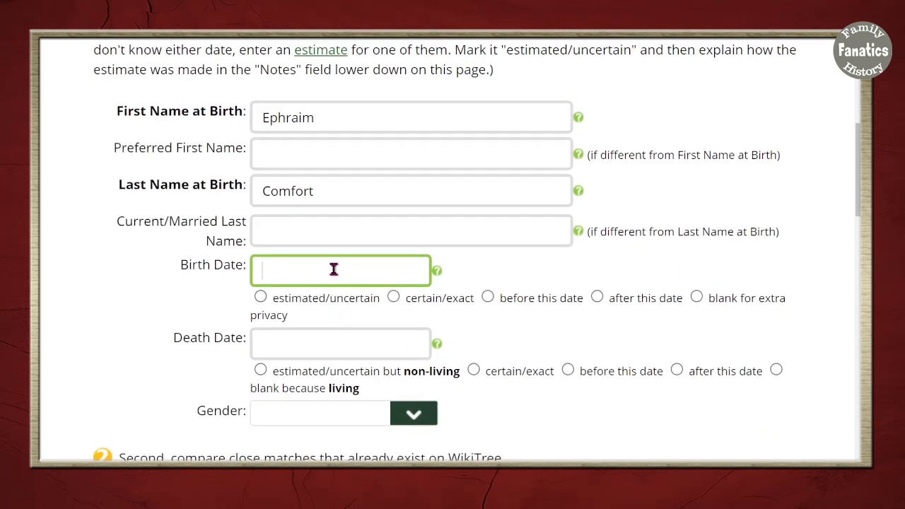
pyautogui.write('1825')
pyautogui.click(374, 341)
pyautogui.write('1911')
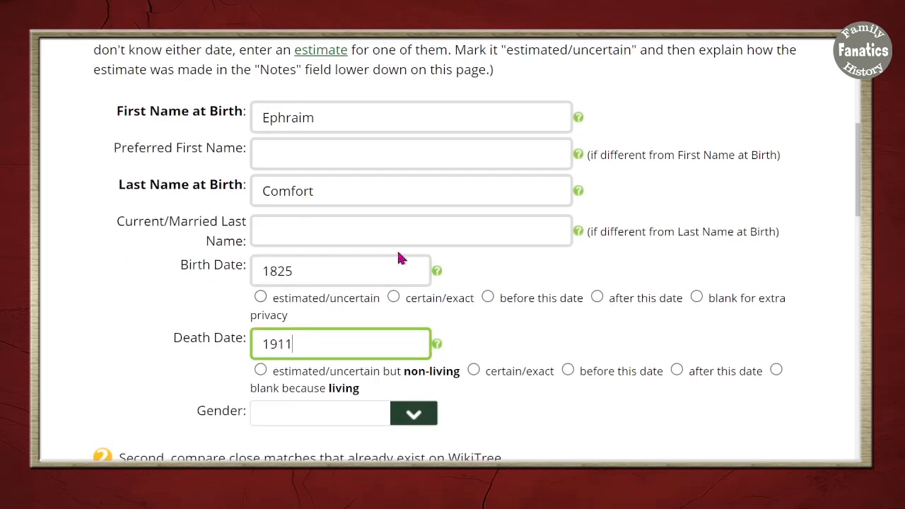
pyautogui.scroll(-1, 396, 262)
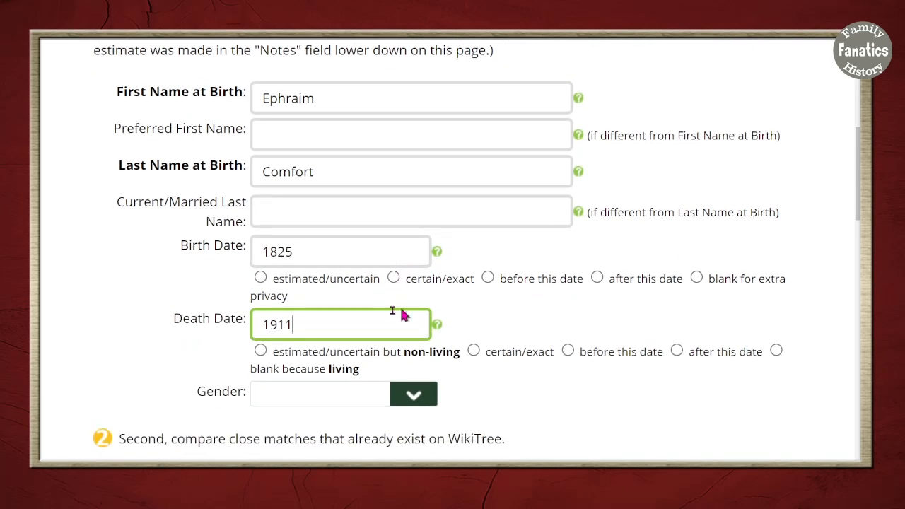
pyautogui.click(263, 278)
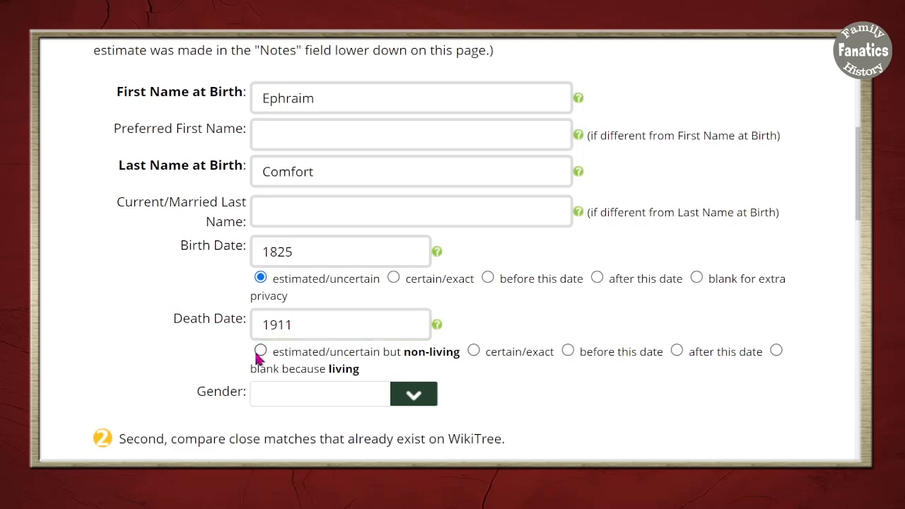
pyautogui.scroll(1, 263, 186)
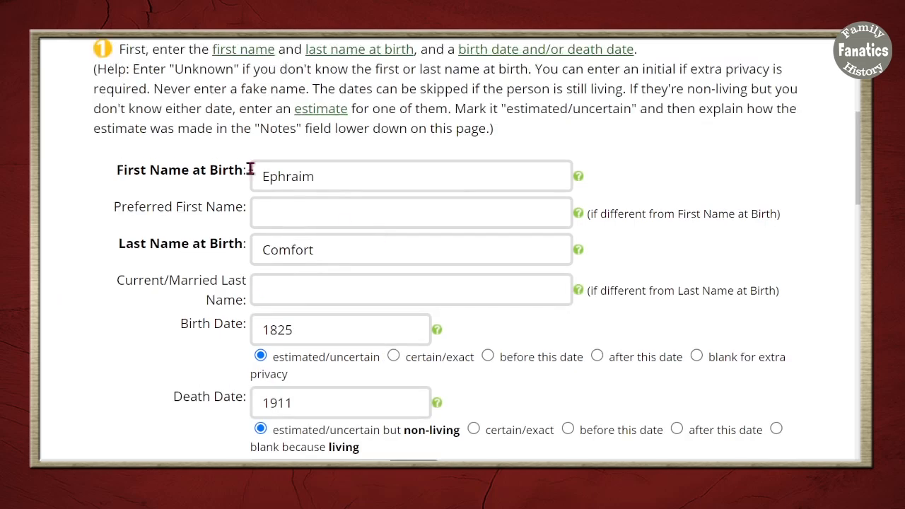
pyautogui.scroll(-2, 326, 304)
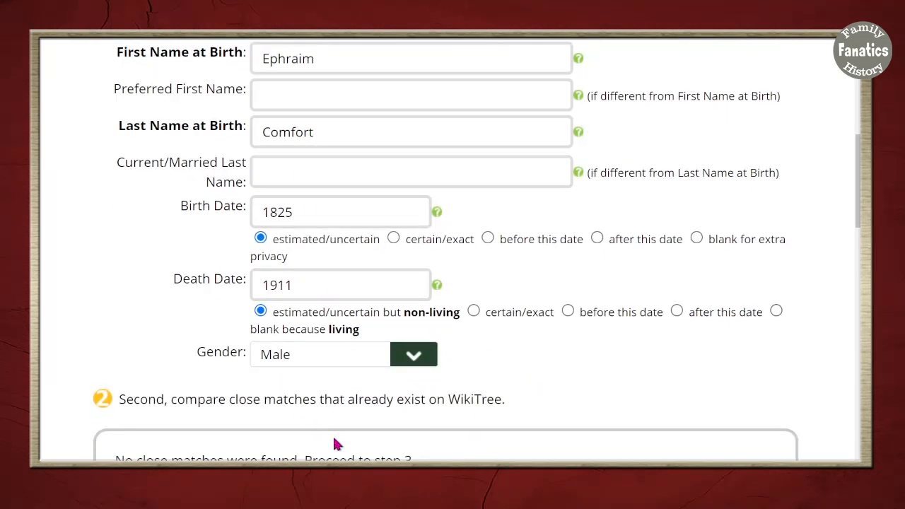
# Check the comparison with close matches already on WikiTree and look over the additional information fields
pyautogui.scroll(-1, 329, 440)
pyautogui.moveTo(116, 363); pyautogui.dragTo(435, 381)
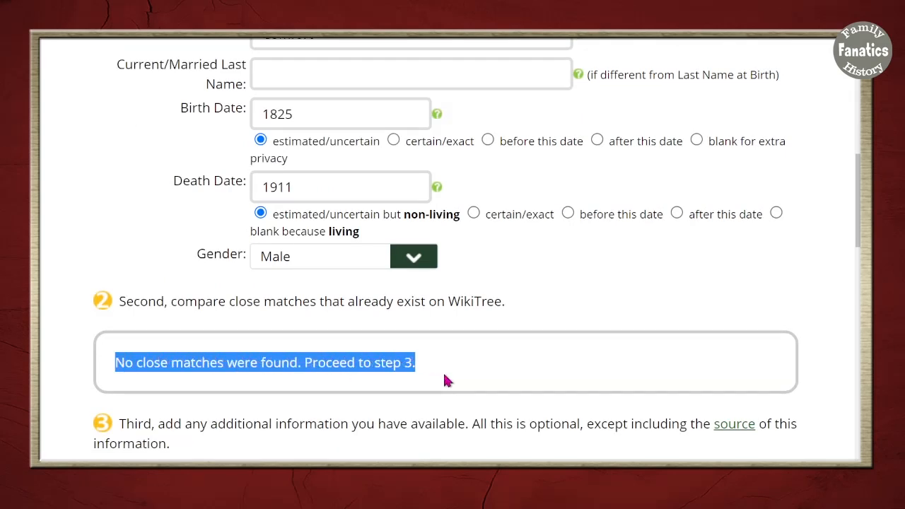
pyautogui.moveTo(396, 301); pyautogui.dragTo(507, 305)
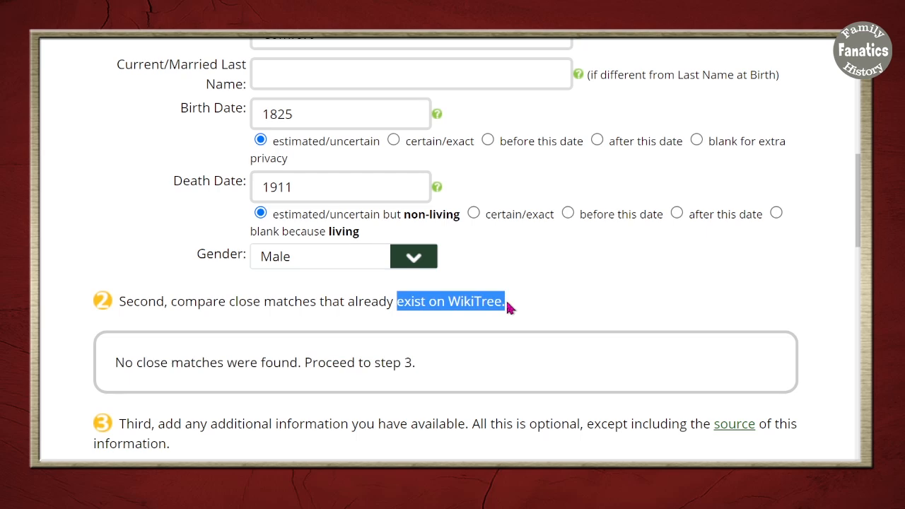
pyautogui.scroll(-1, 501, 342)
pyautogui.moveTo(109, 332); pyautogui.dragTo(438, 333)
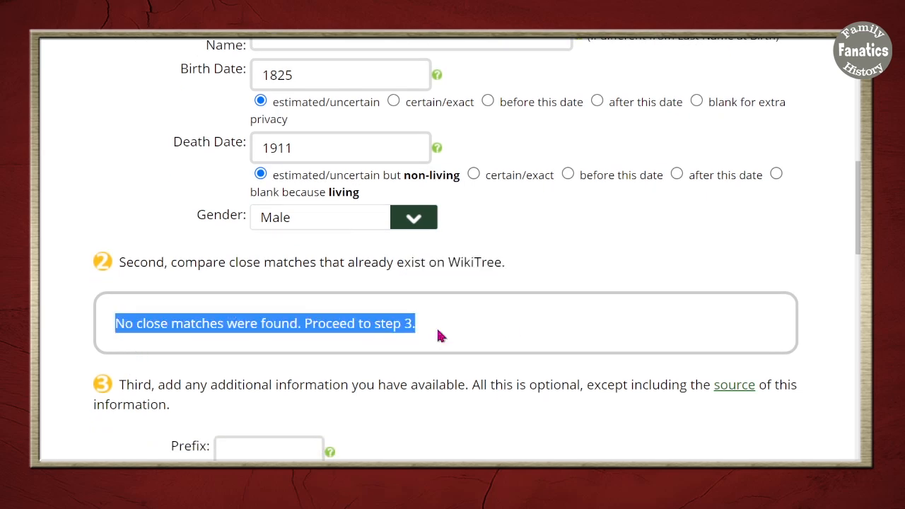
pyautogui.scroll(-3, 554, 418)
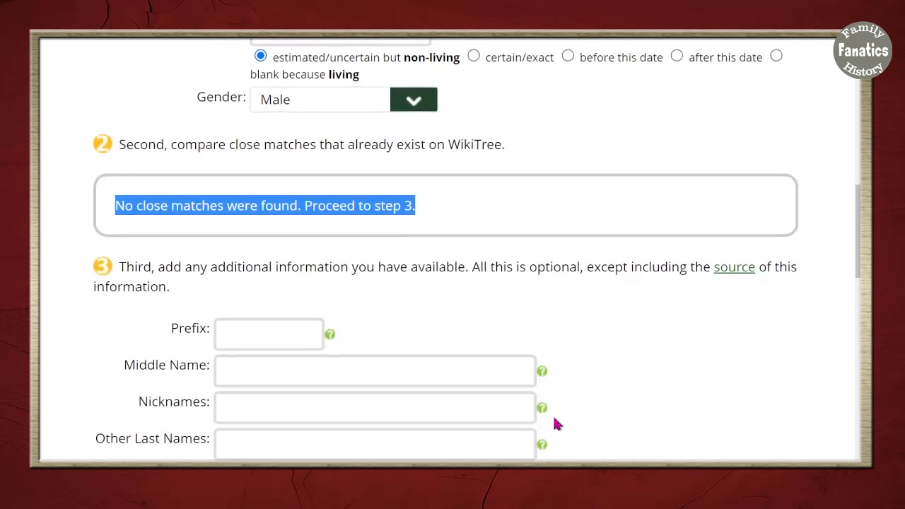
pyautogui.scroll(-3, 554, 419)
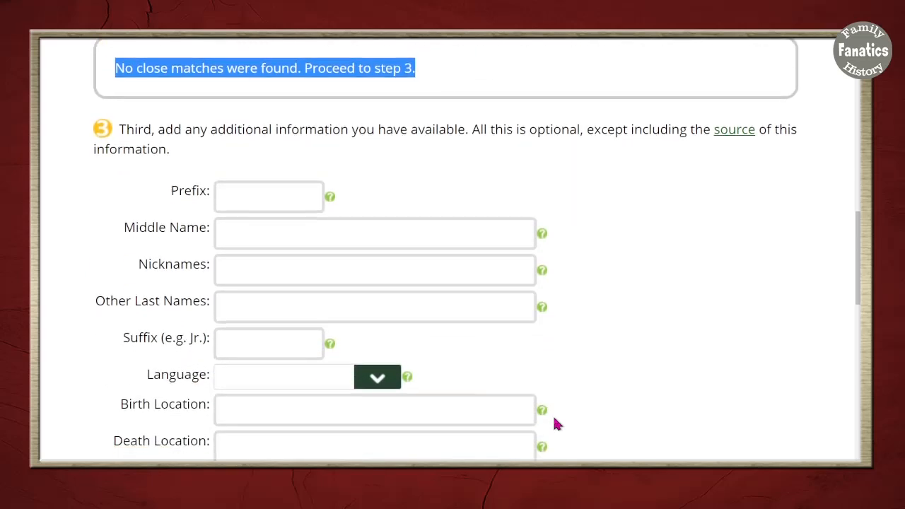
pyautogui.scroll(-1, 556, 423)
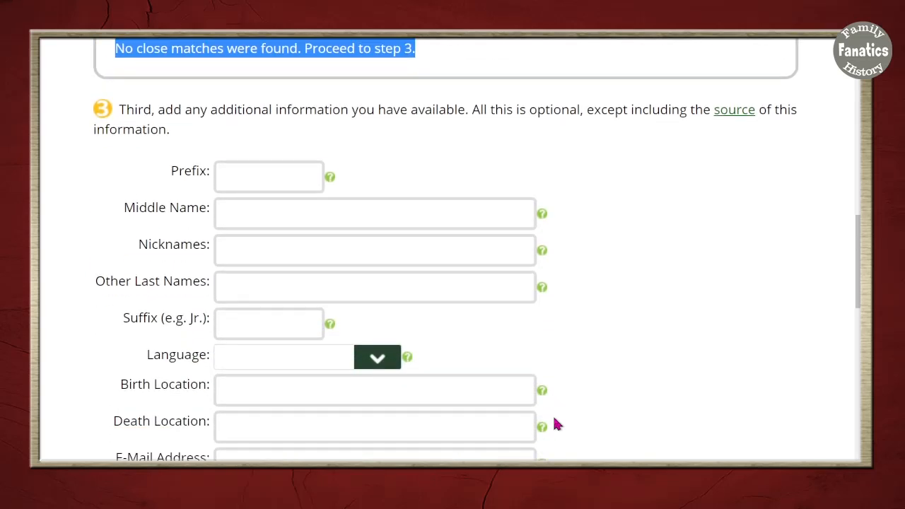
# Look up "Ontario" for the child's birth location and choose the period-correct suggestion Upper Canada (1791 - 1841)
pyautogui.scroll(-3, 554, 422)
pyautogui.click(315, 273)
pyautogui.write('Ontario')
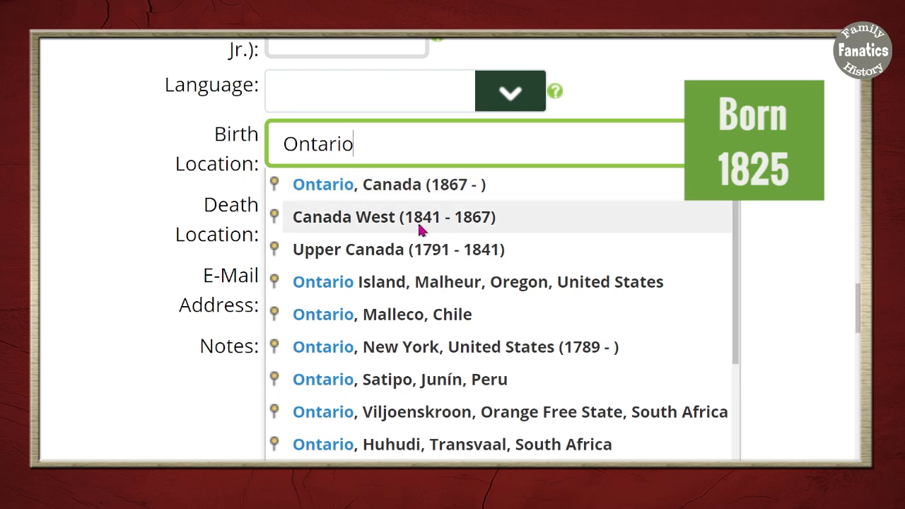
pyautogui.click(389, 254)
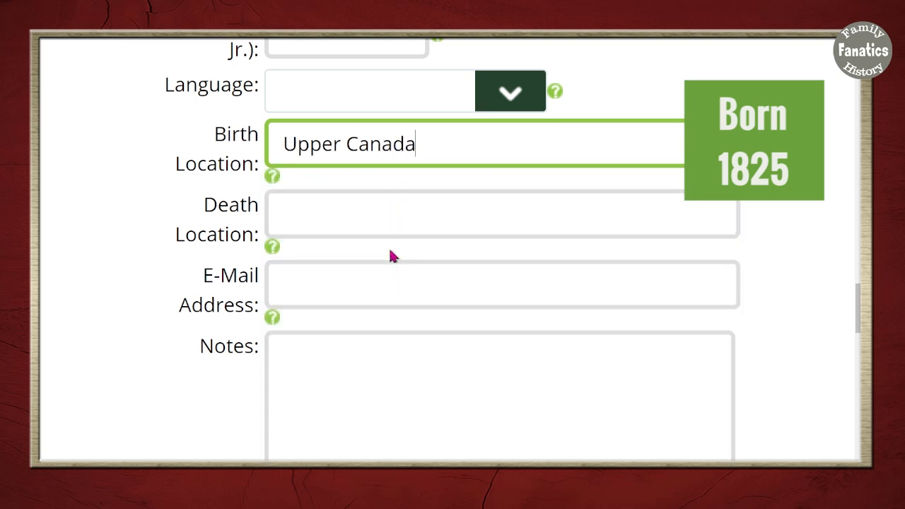
# Look up "Ontario" for the child's death location and choose the suggestion Ontario, Canada (1867 - )
pyautogui.click(350, 215)
pyautogui.write('Ontario')
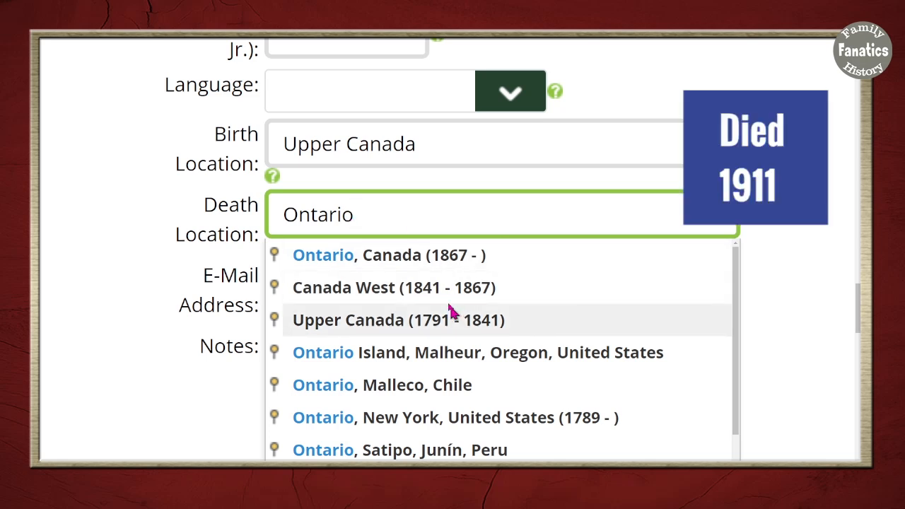
pyautogui.click(396, 260)
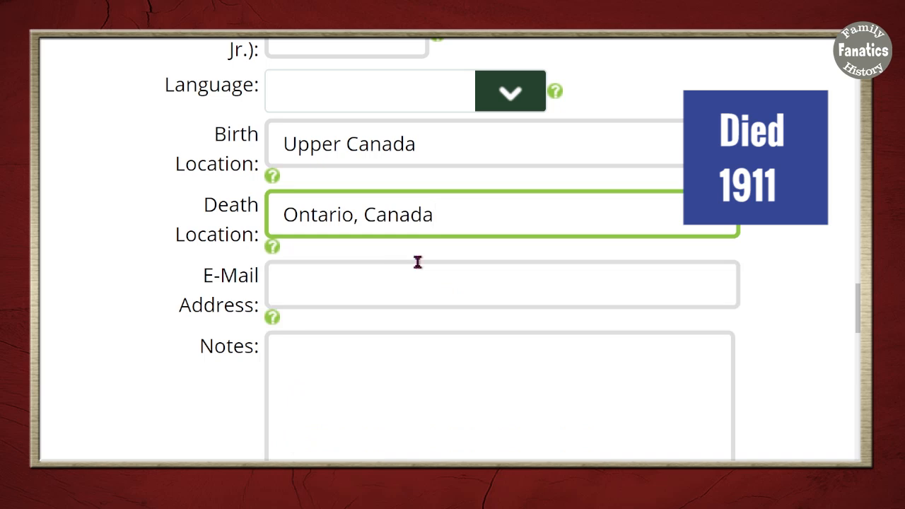
pyautogui.click(148, 249)
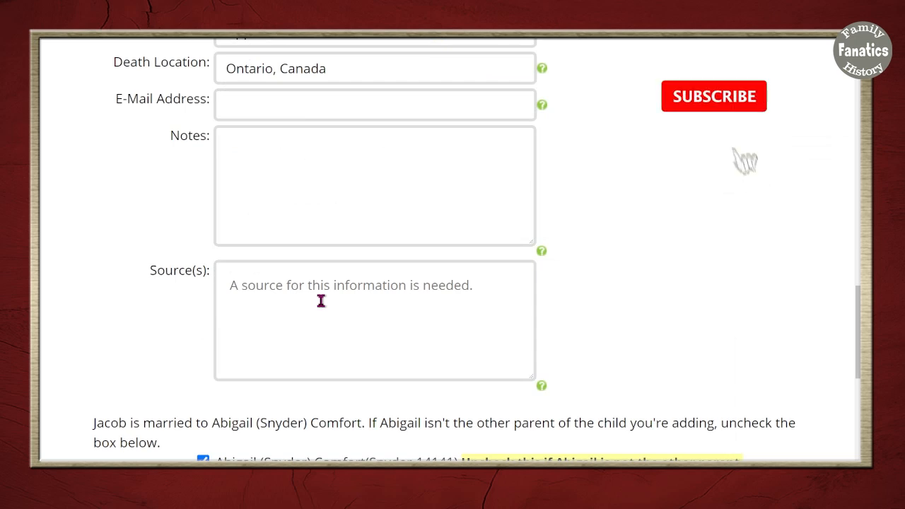
# Paste the copied "Comfort Families of America : A Collection of Genealogical Data" citation as the child's source and review the other-parent statement
pyautogui.click(321, 300)
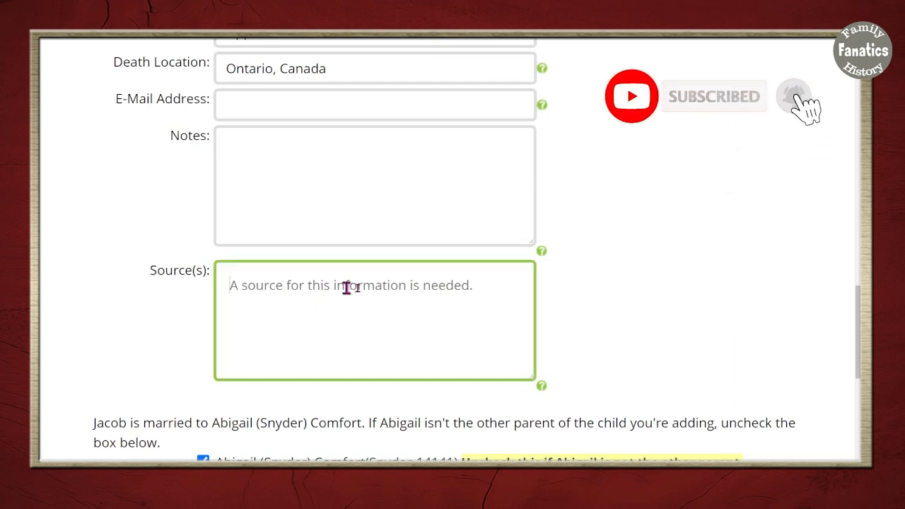
pyautogui.hotkey('ctrl', 'v')
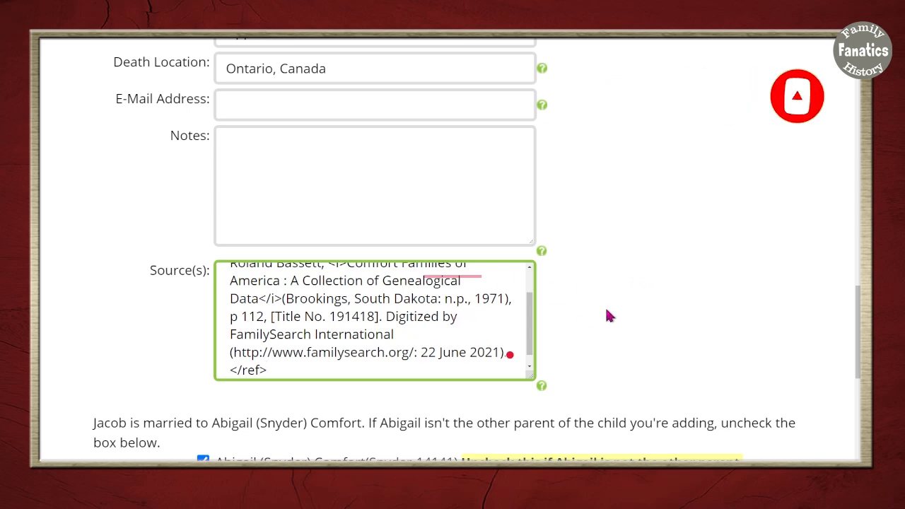
pyautogui.scroll(-3, 605, 311)
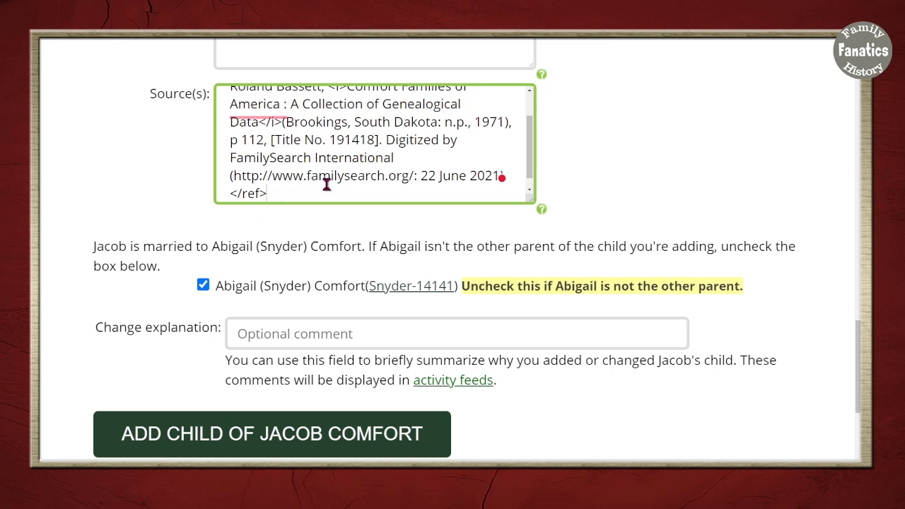
pyautogui.doubleClick(111, 247)
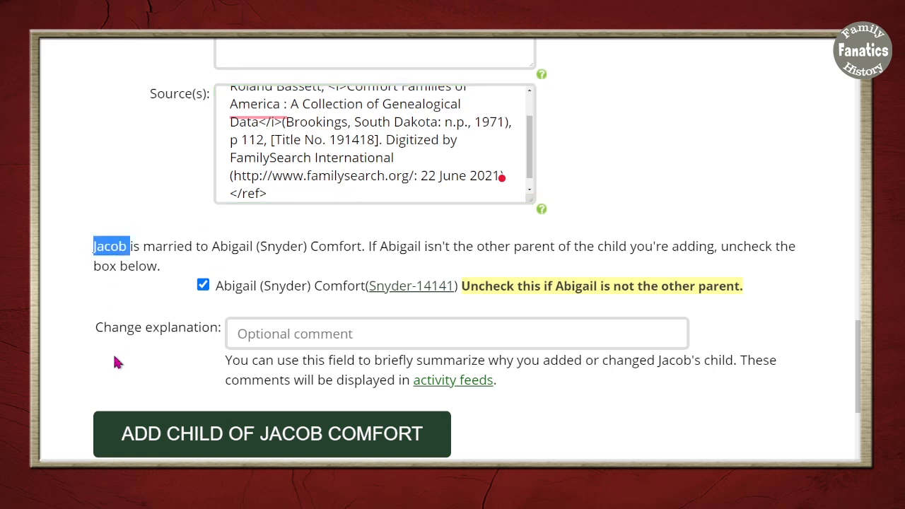
# Enter the change explanation "Adding a child based on the Comfort Family in America Compiled Genealogy Book" and add the child to the family
pyautogui.scroll(-2, 212, 318)
pyautogui.click(378, 222)
pyautogui.write('A')
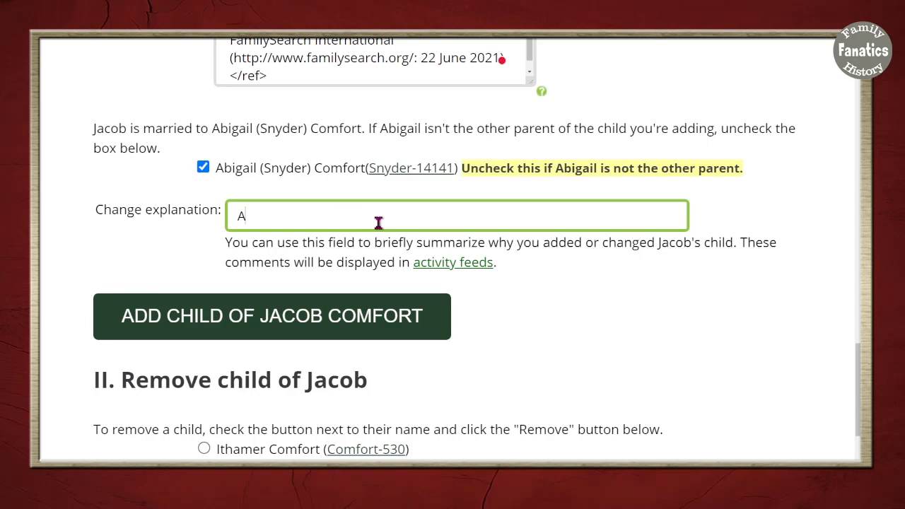
pyautogui.write('dded child based on the Comfort Family in America Compiled Genealogy Book')
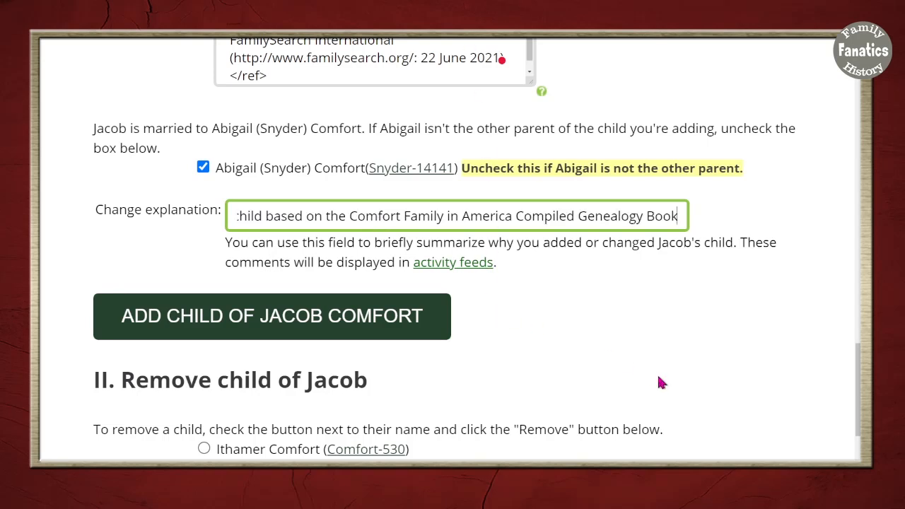
pyautogui.click(266, 336)
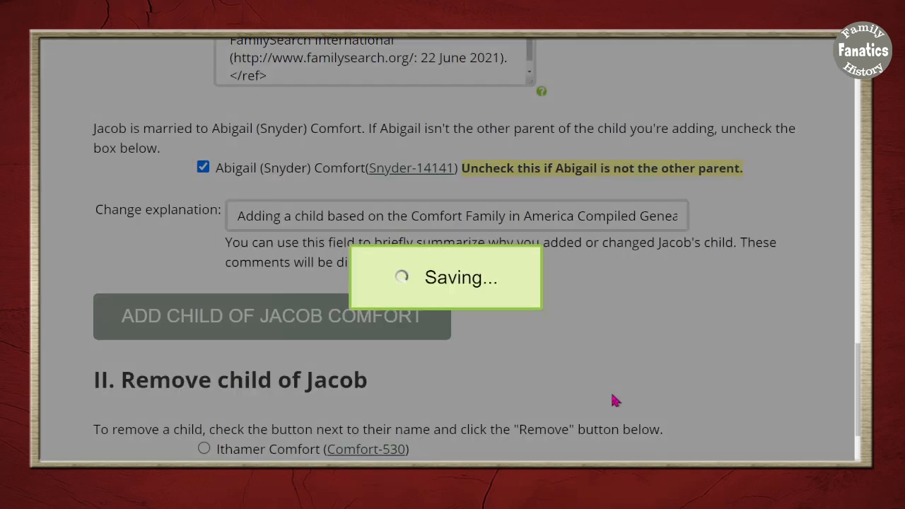
# Review the new child's profile, checking the family details, the generated biography and how the citation appears under Sources
pyautogui.scroll(-1, 598, 434)
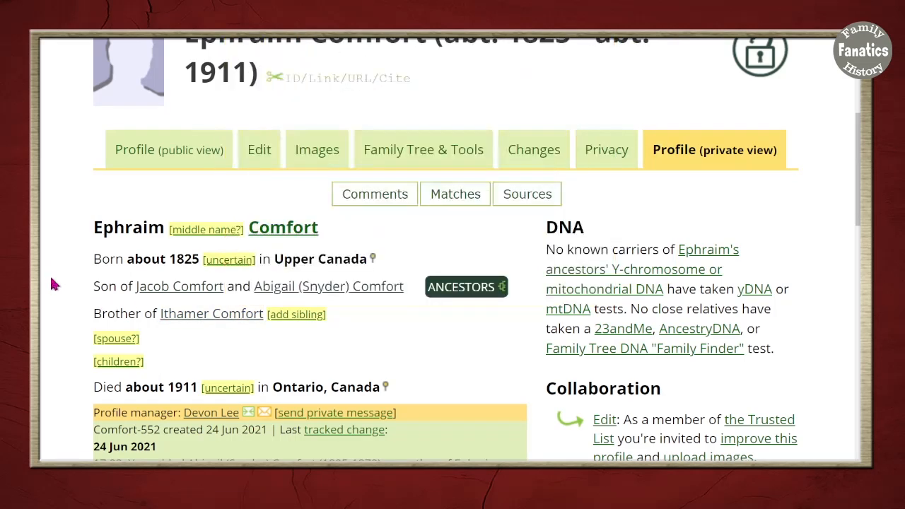
pyautogui.scroll(-1, 51, 284)
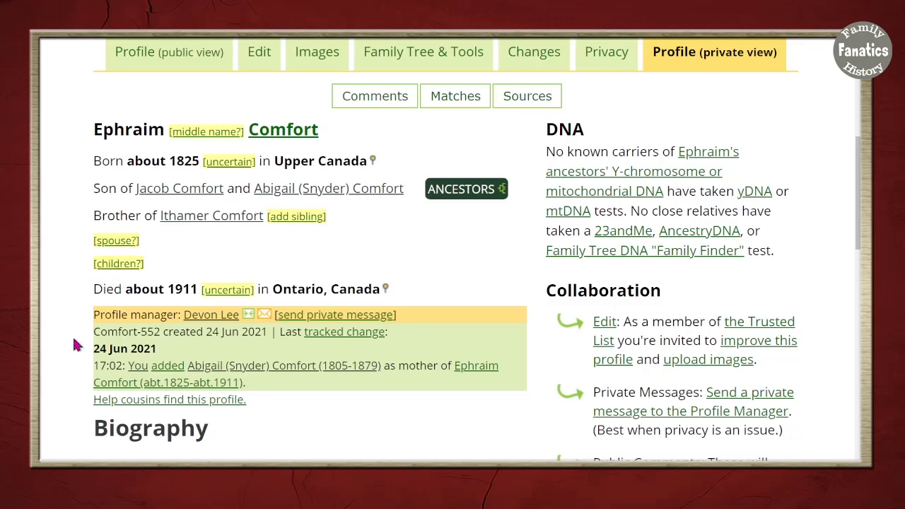
pyautogui.scroll(-1, 77, 347)
pyautogui.scroll(-3, 75, 347)
pyautogui.scroll(1, 75, 347)
pyautogui.moveTo(93, 279); pyautogui.dragTo(446, 321)
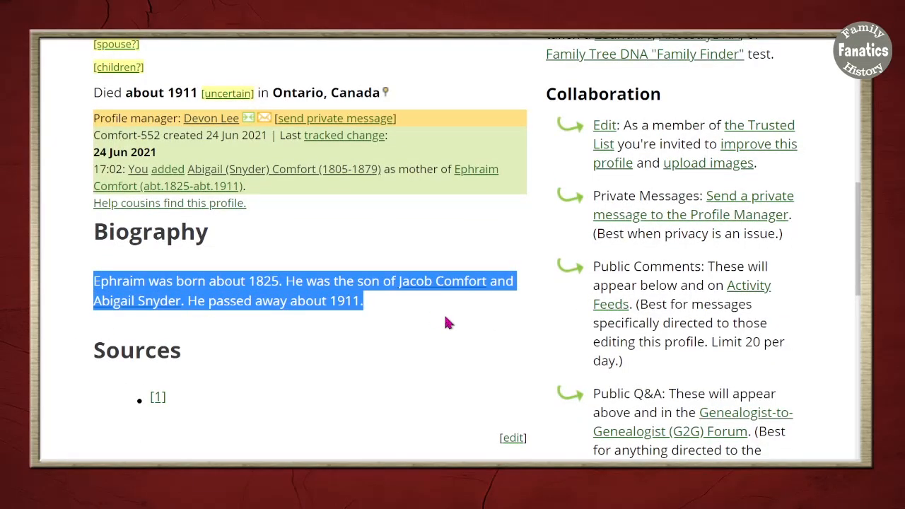
pyautogui.scroll(-2, 445, 322)
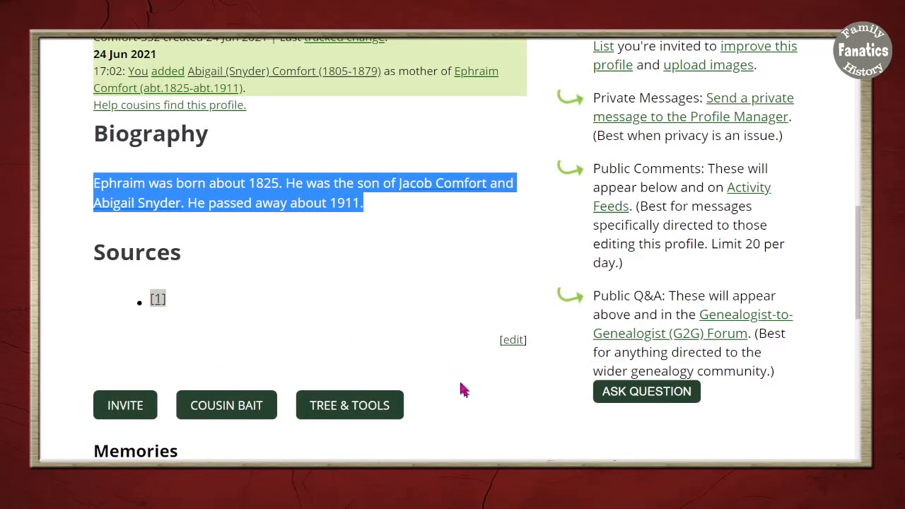
pyautogui.scroll(-15, 420, 451)
pyautogui.scroll(7, 420, 450)
pyautogui.scroll(7, 419, 451)
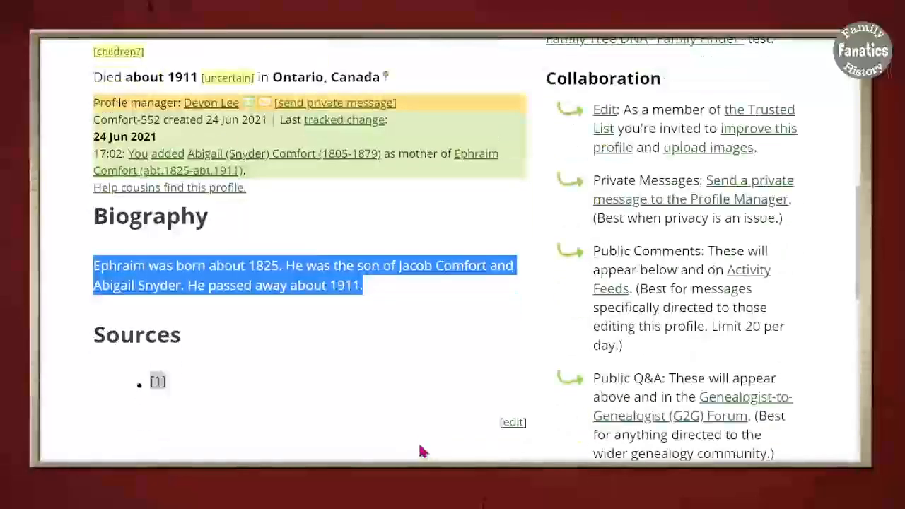
# Edit the biography text to move the whole <ref> citation from below the references tag to the end of the biography paragraph
pyautogui.click(510, 424)
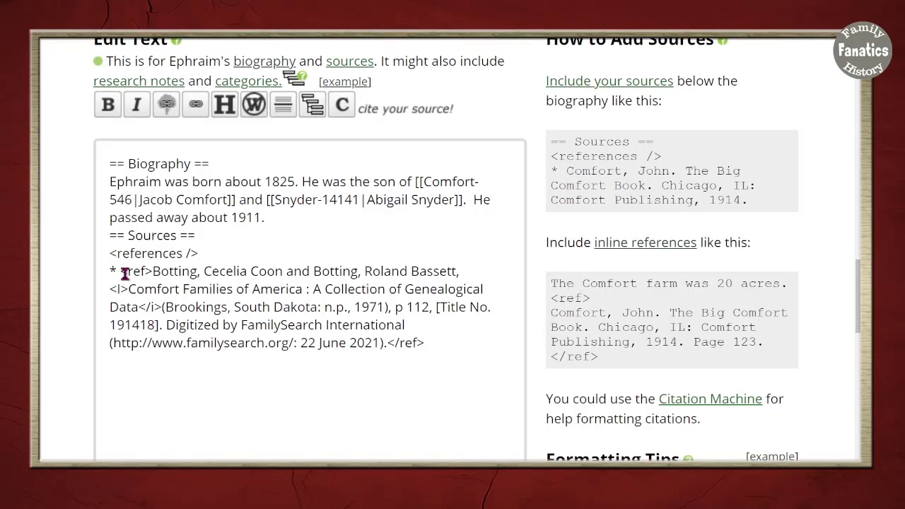
pyautogui.moveTo(124, 274)
pyautogui.mouseDown()
pyautogui.moveTo(404, 325)
pyautogui.moveTo(399, 341)
pyautogui.moveTo(128, 273)
pyautogui.mouseUp()
pyautogui.click(426, 342)
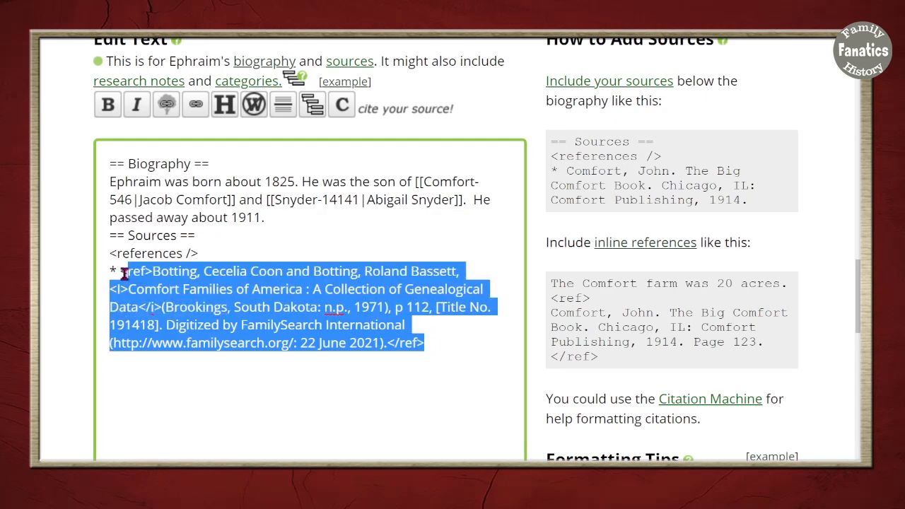
pyautogui.hotkey('ctrl', 'x')
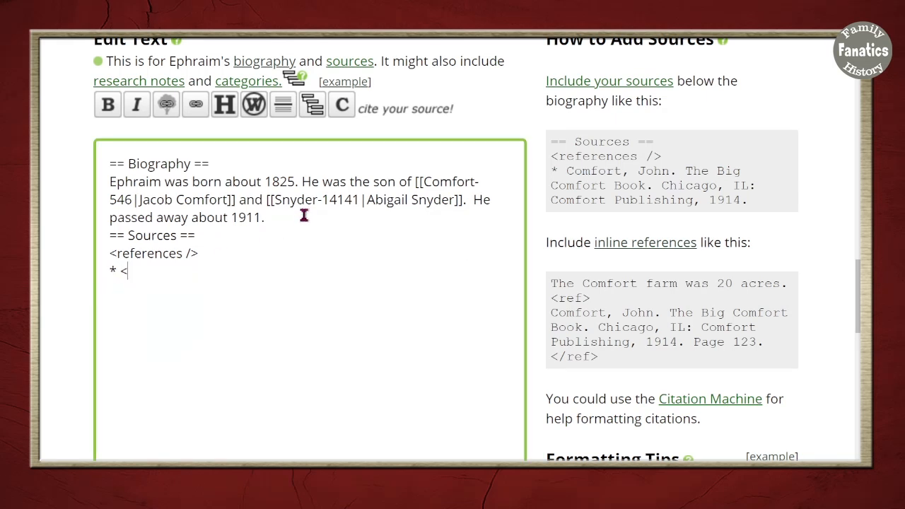
pyautogui.click(347, 228)
pyautogui.hotkey('ctrl', 'v')
pyautogui.click(277, 364)
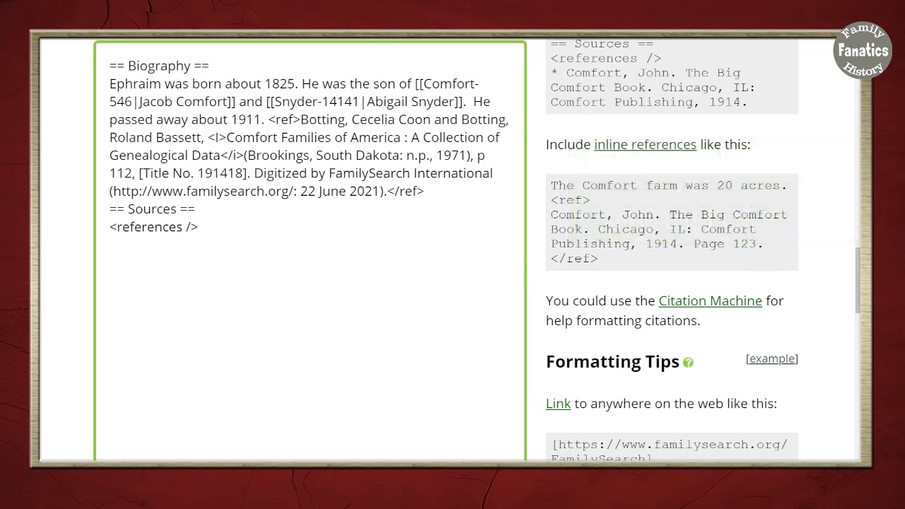
# Preview the corrected biography and save the changes with the explanation "Fixing typos."
pyautogui.scroll(5, 276, 313)
pyautogui.scroll(-5, 416, 415)
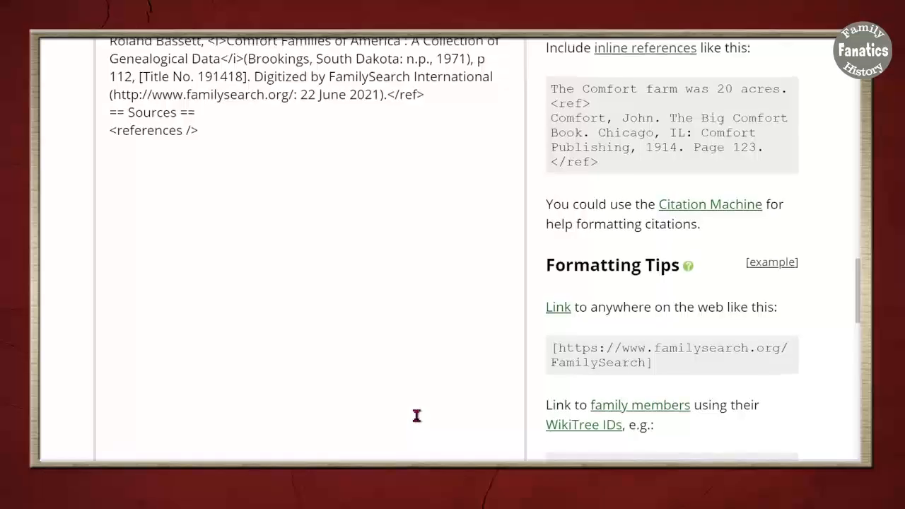
pyautogui.scroll(-8, 414, 414)
pyautogui.scroll(-2, 313, 379)
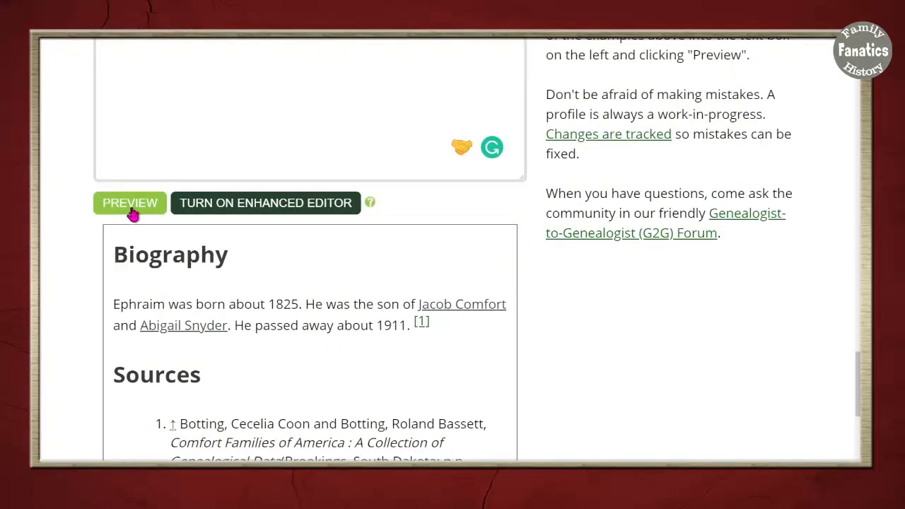
pyautogui.scroll(-4, 425, 396)
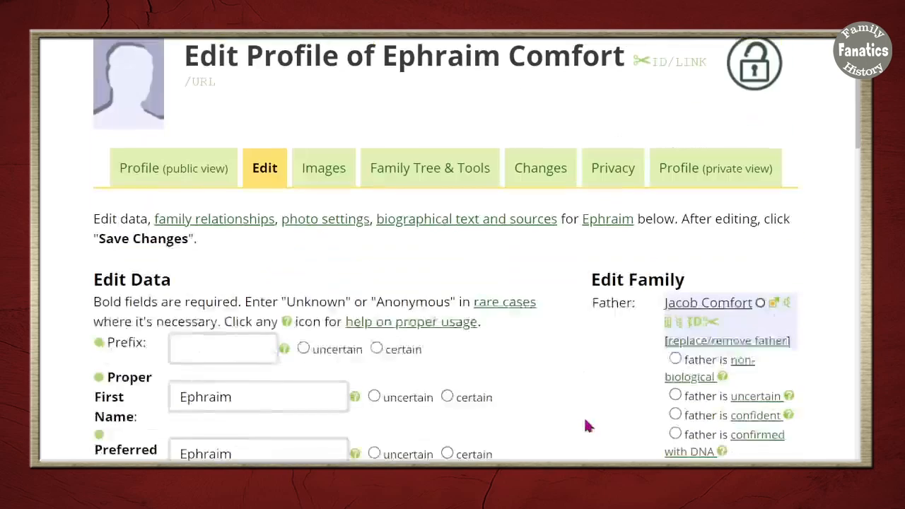
# Open the child's public profile view and check the inline citation in the biography and Sources section
pyautogui.scroll(-2, 584, 425)
pyautogui.click(173, 149)
pyautogui.scroll(-6, 554, 402)
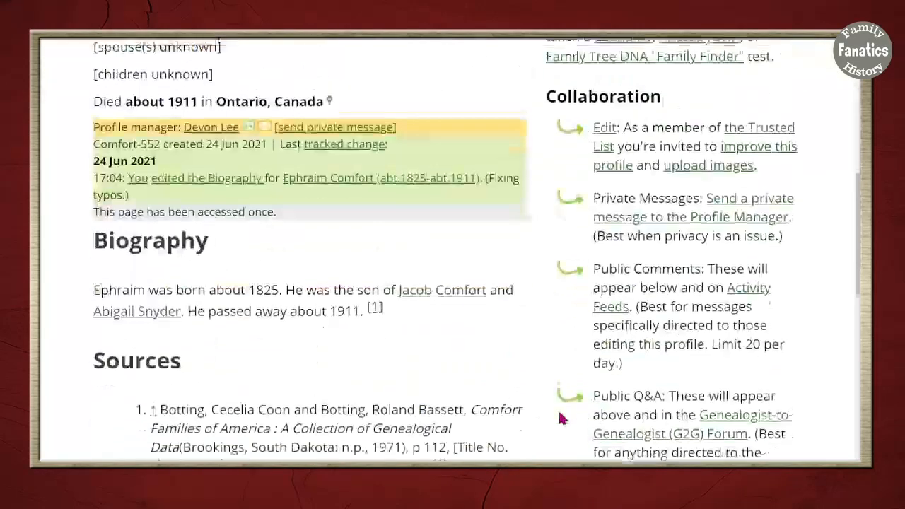
pyautogui.scroll(-3, 459, 393)
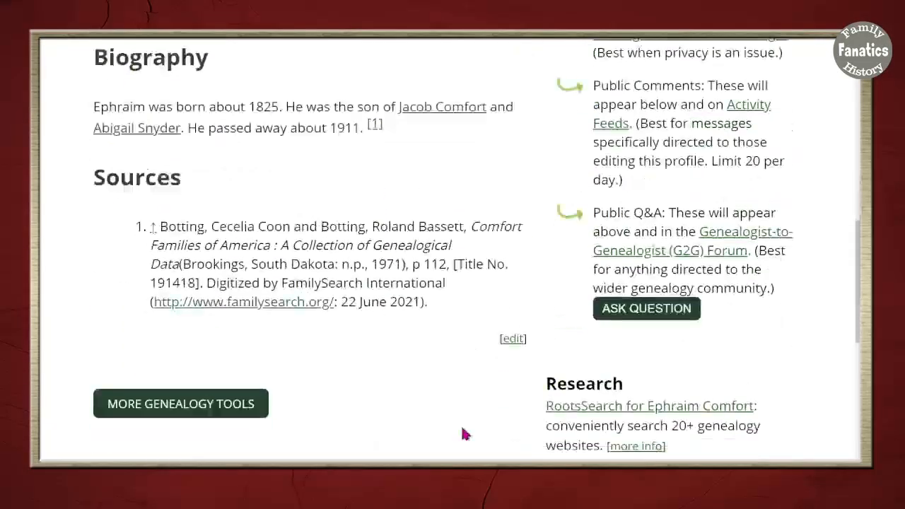
pyautogui.scroll(-5, 461, 432)
pyautogui.scroll(10, 461, 432)
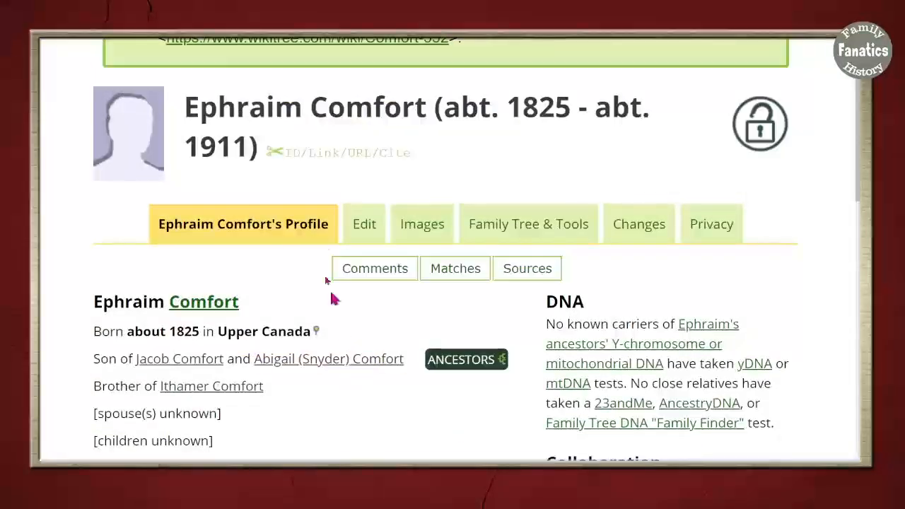
# Reopen the child's profile for editing and mark the proper first name and the current last name as certain
pyautogui.click(364, 228)
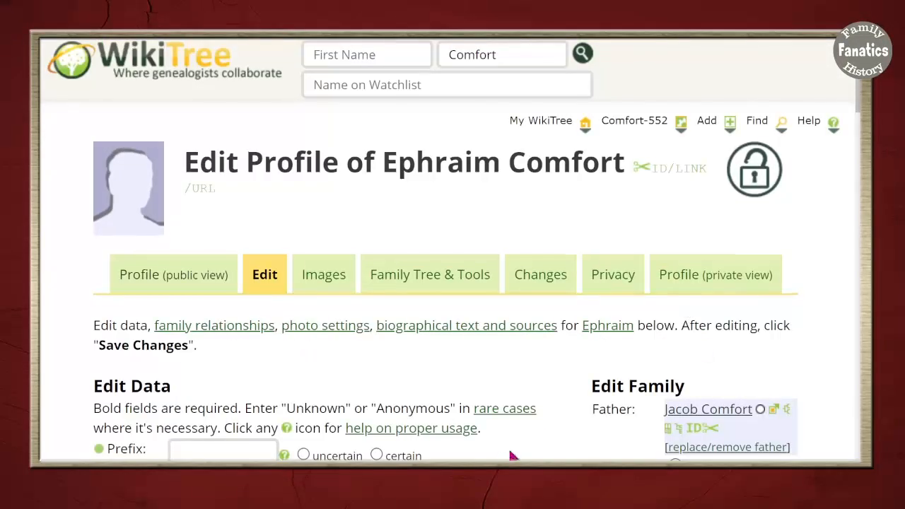
pyautogui.scroll(-2, 503, 456)
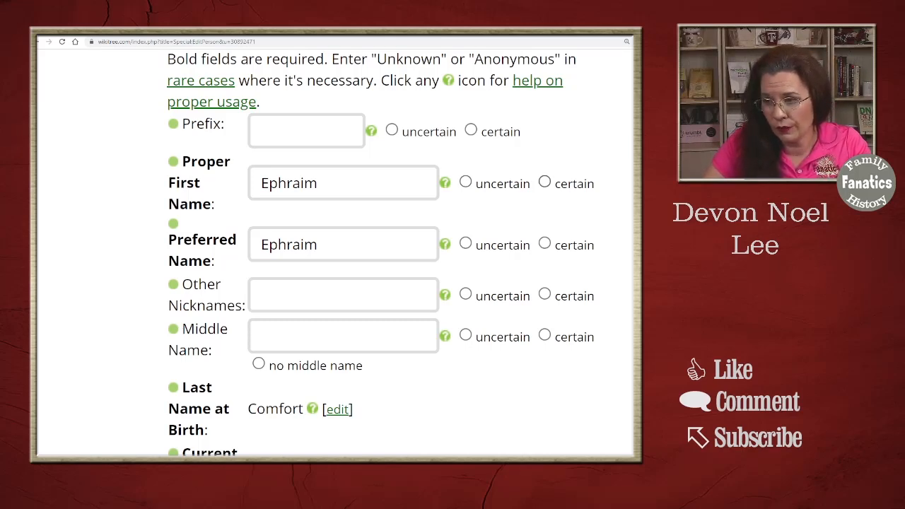
pyautogui.click(545, 182)
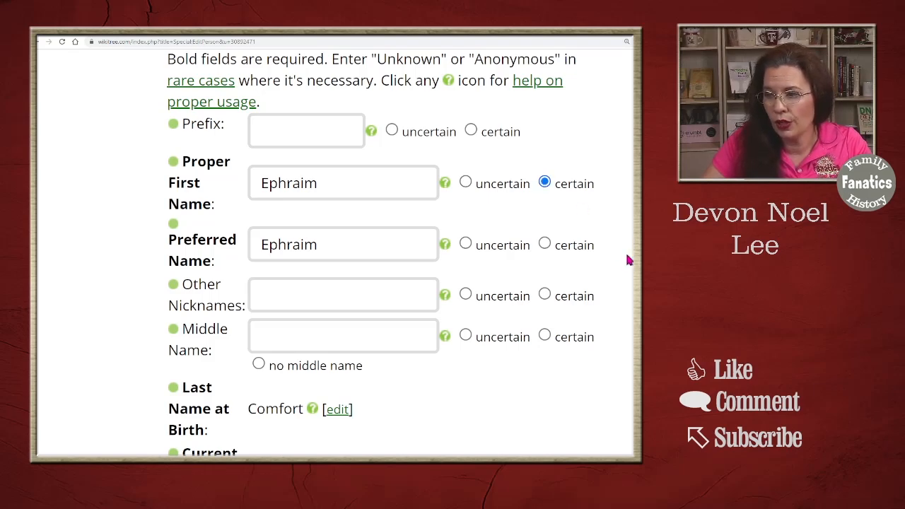
pyautogui.scroll(-3, 558, 344)
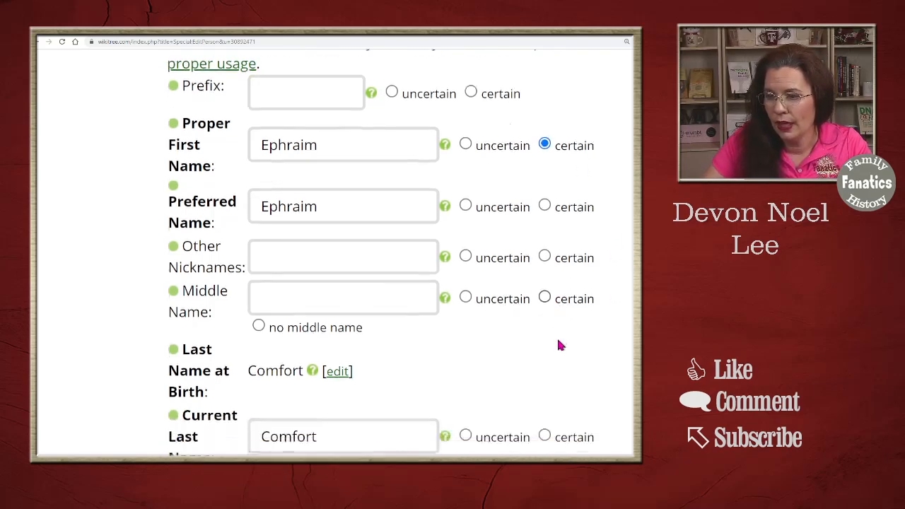
pyautogui.scroll(-2, 546, 359)
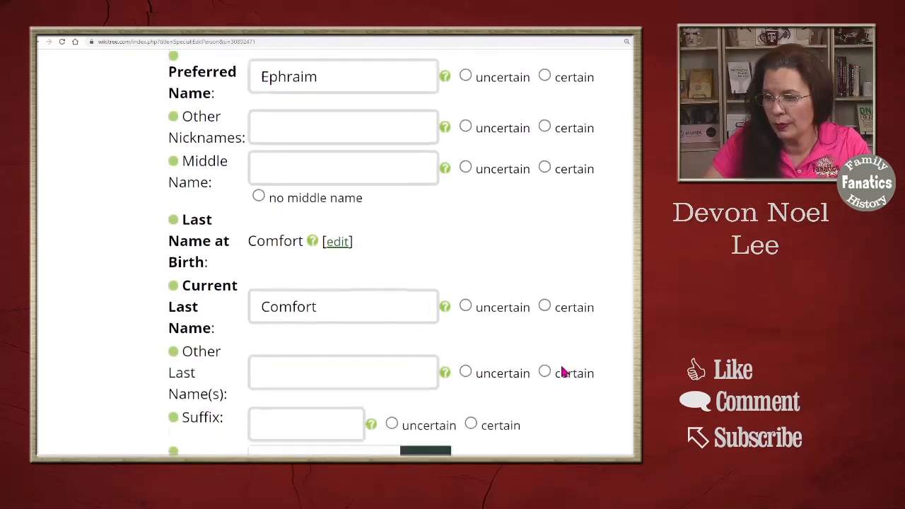
pyautogui.click(544, 252)
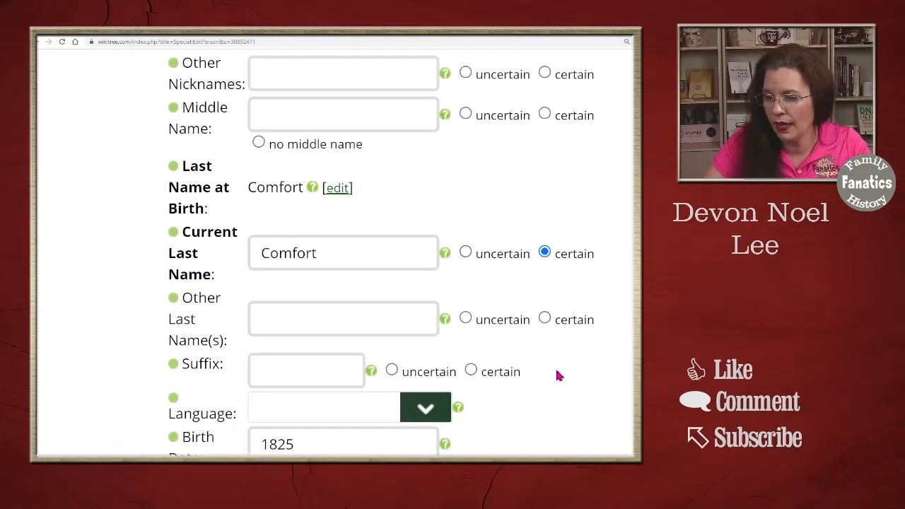
# Mark the 1825 birth date as exact/certain and look over the remaining birth, death and change explanation options
pyautogui.scroll(-5, 556, 374)
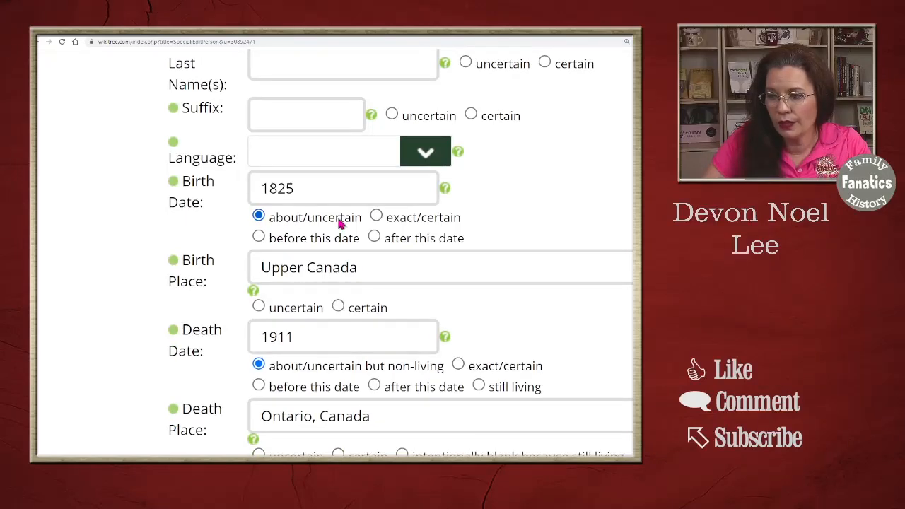
pyautogui.click(376, 217)
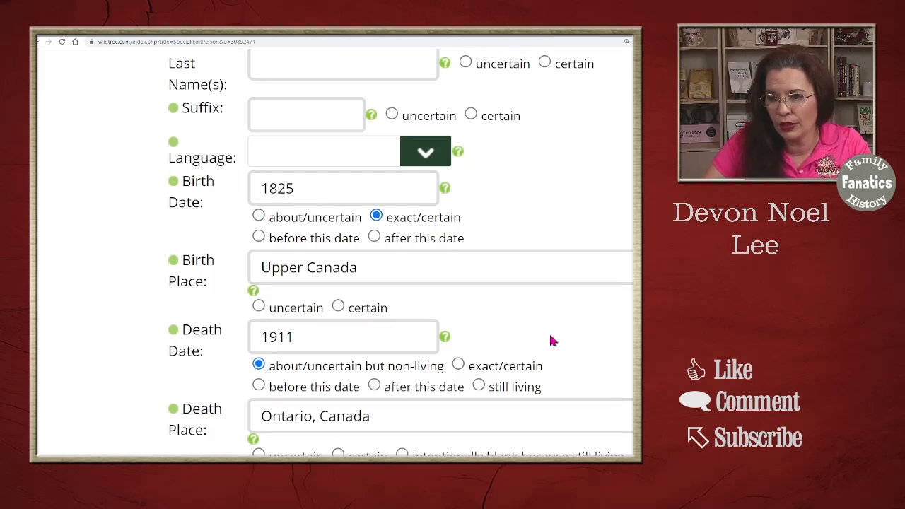
pyautogui.scroll(-1, 552, 341)
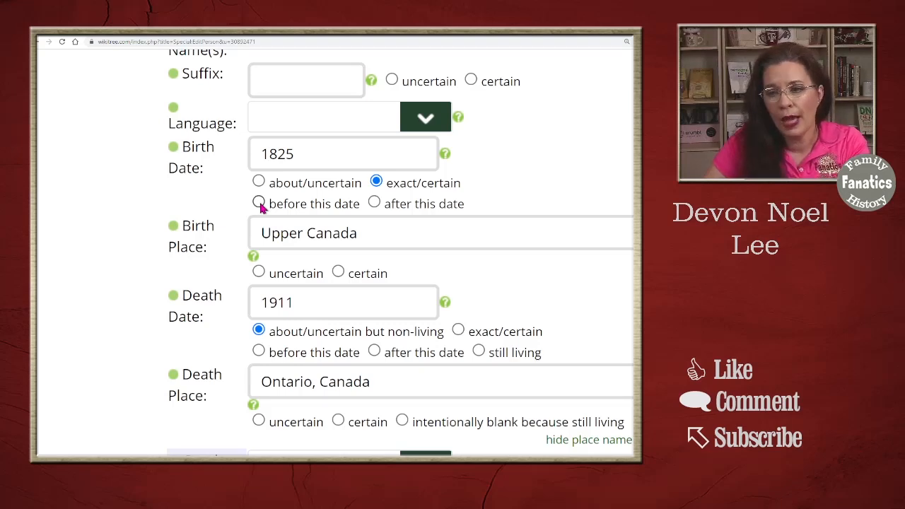
pyautogui.scroll(-1, 307, 363)
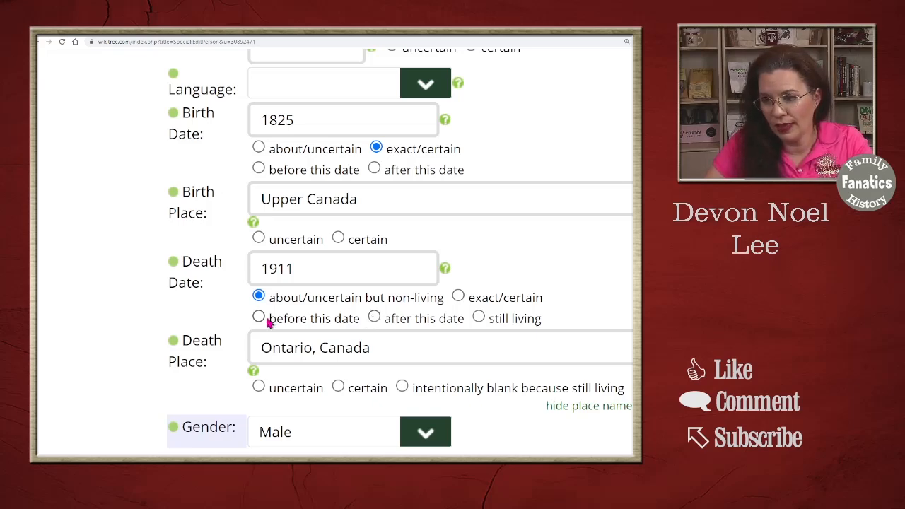
pyautogui.scroll(-3, 486, 439)
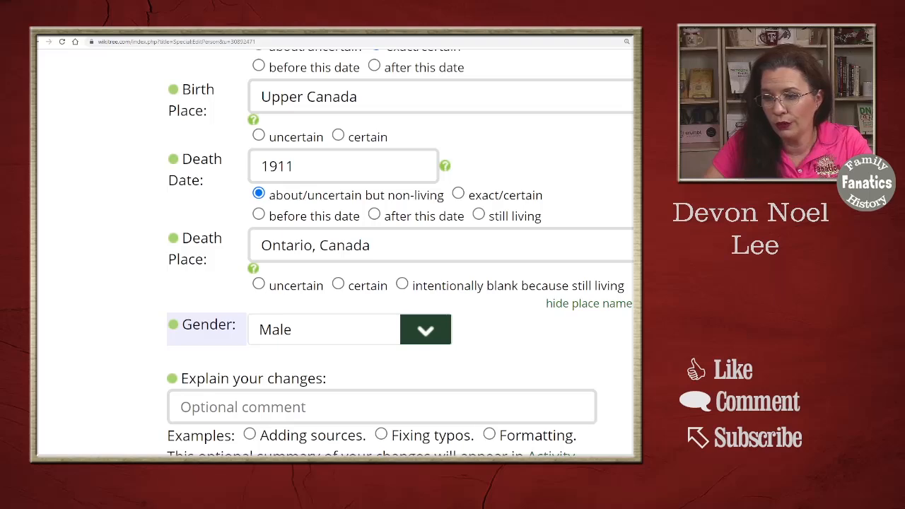
pyautogui.scroll(-9, 478, 430)
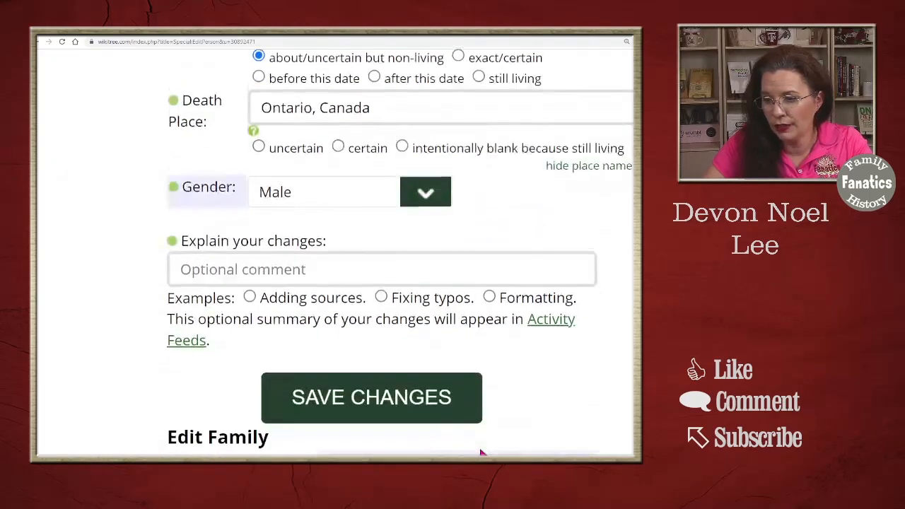
# Try the status options for the father relationship under Edit Family and settle on confident
pyautogui.scroll(-5, 480, 452)
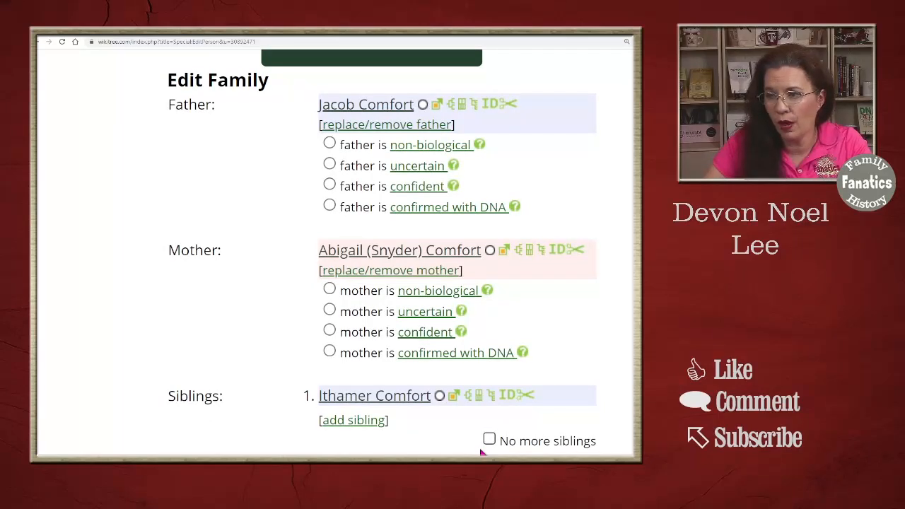
pyautogui.click(329, 144)
pyautogui.click(330, 165)
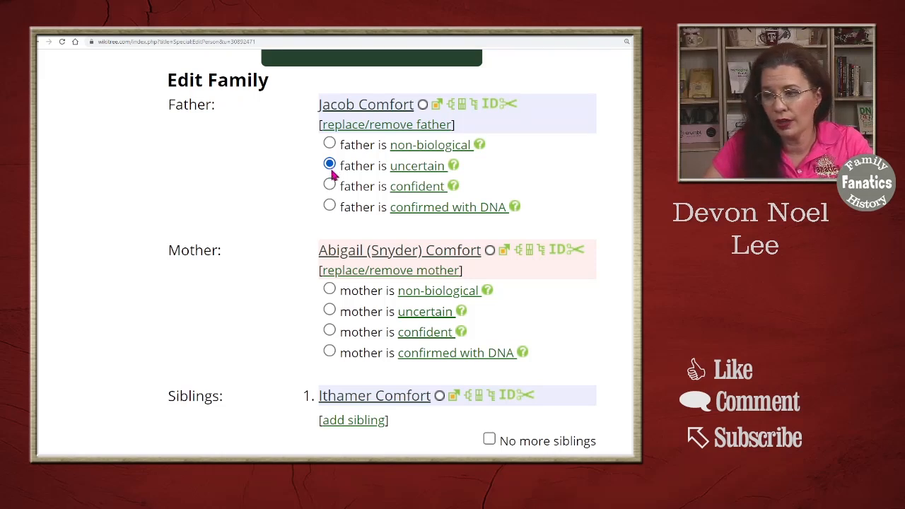
pyautogui.click(330, 185)
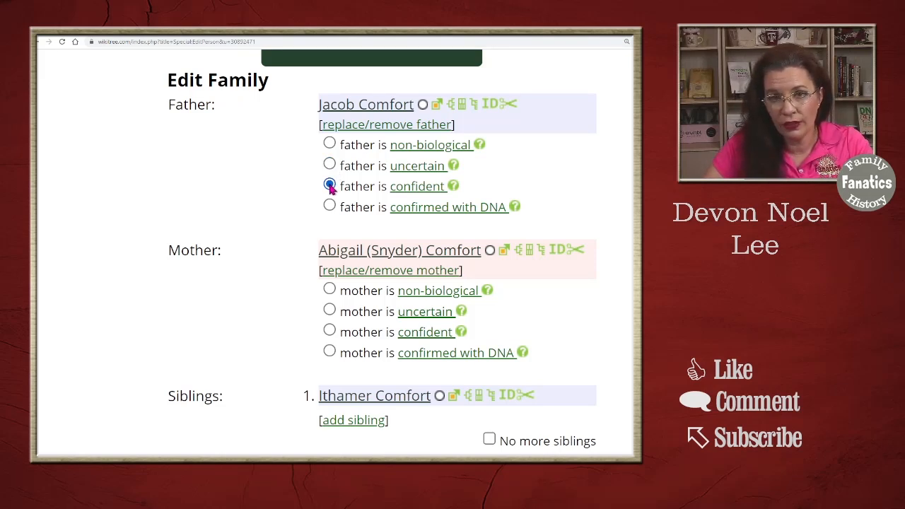
pyautogui.click(329, 206)
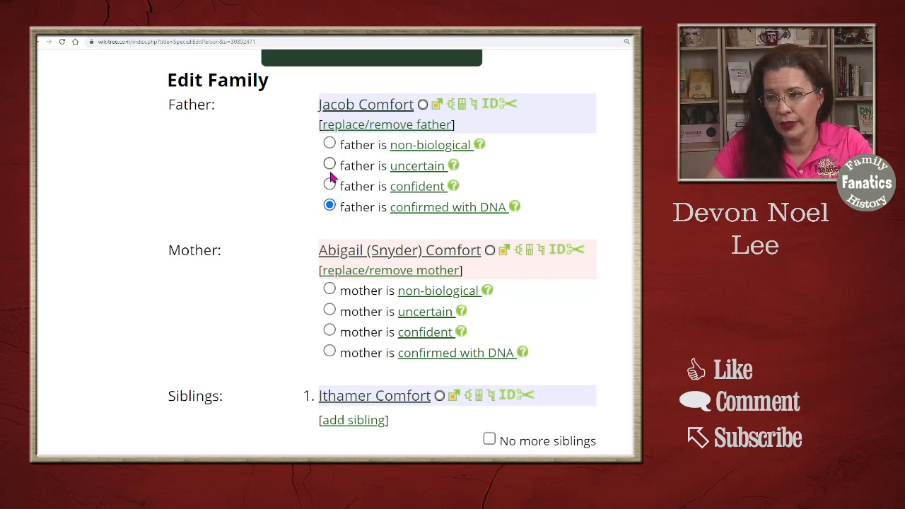
pyautogui.click(330, 184)
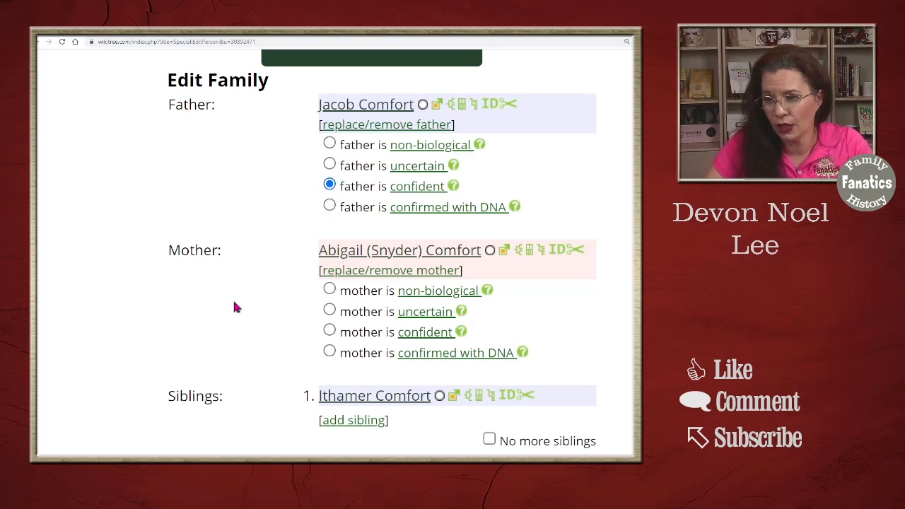
# Set the certainty status of the mother relationship under Edit Family
pyautogui.scroll(1, 232, 307)
pyautogui.scroll(-3, 236, 307)
pyautogui.click(329, 144)
# Explain the changes as "Changing relationship and fact confidence settings.", save the profile, and review the saved profile page
pyautogui.scroll(-6, 300, 285)
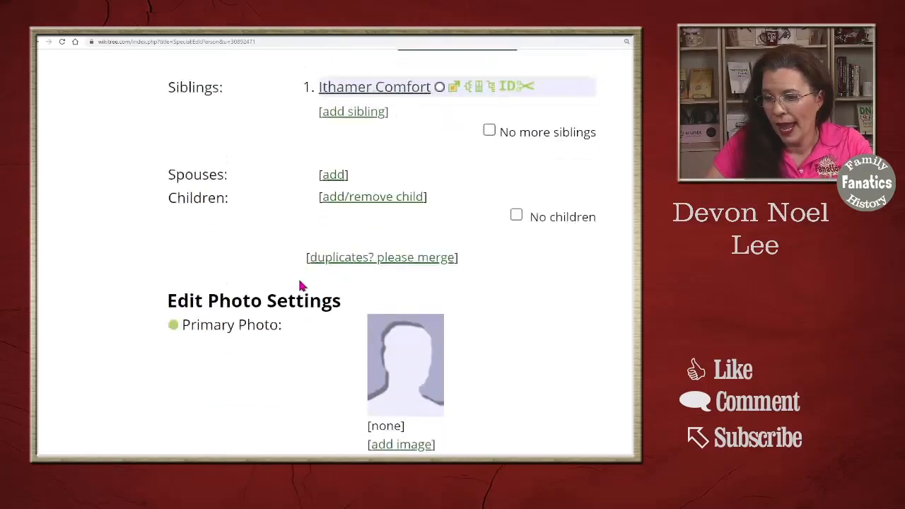
pyautogui.scroll(-8, 316, 338)
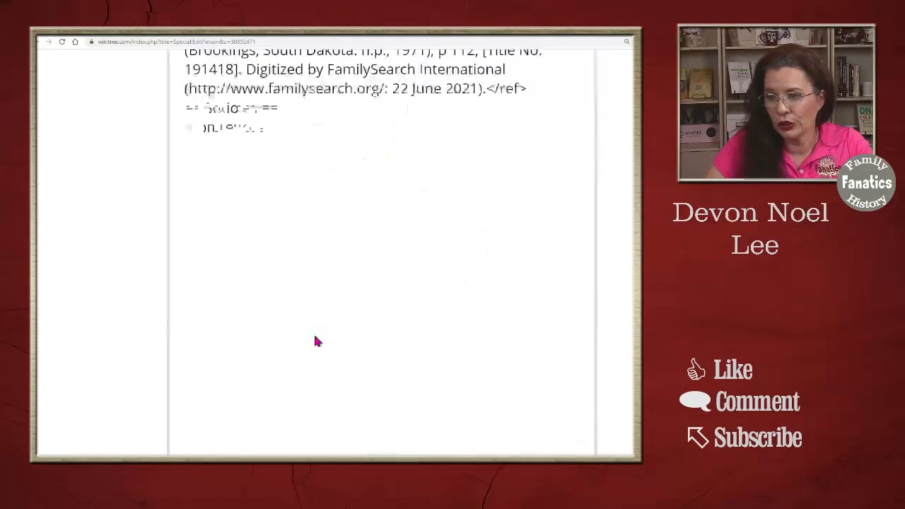
pyautogui.scroll(-5, 315, 336)
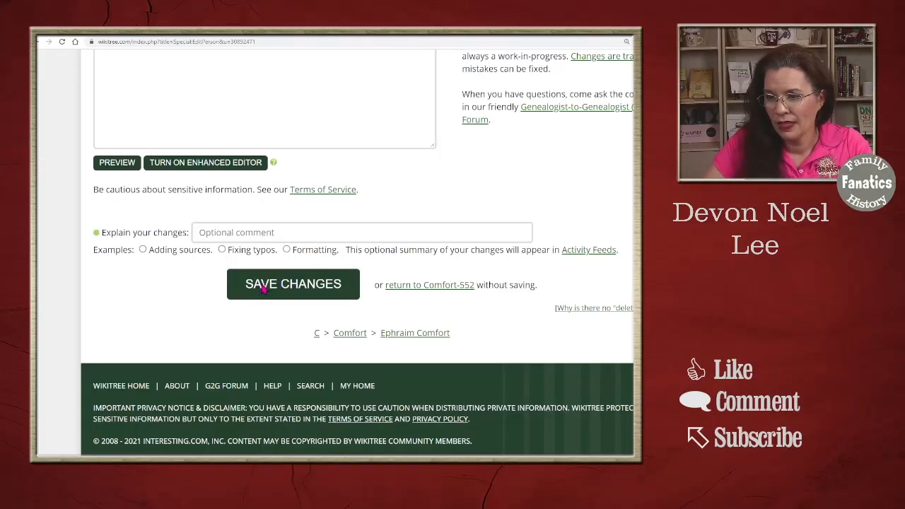
pyautogui.click(273, 234)
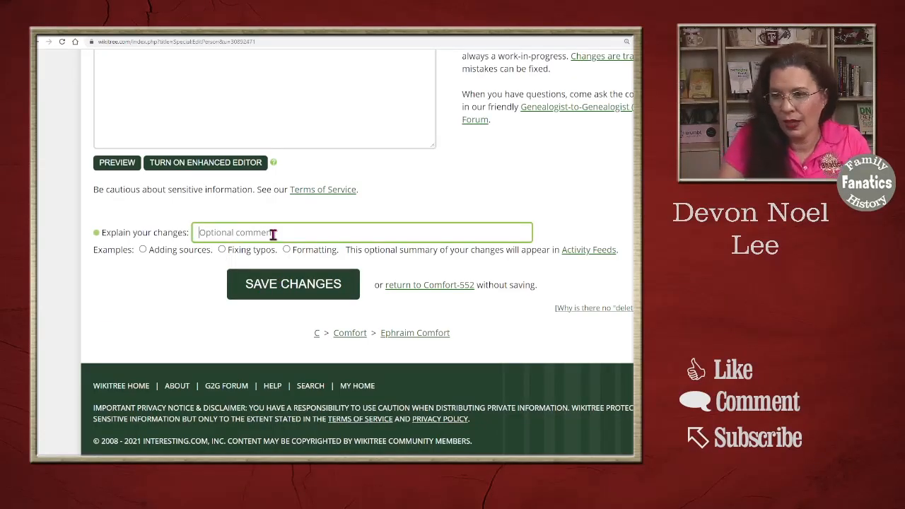
pyautogui.click(293, 283)
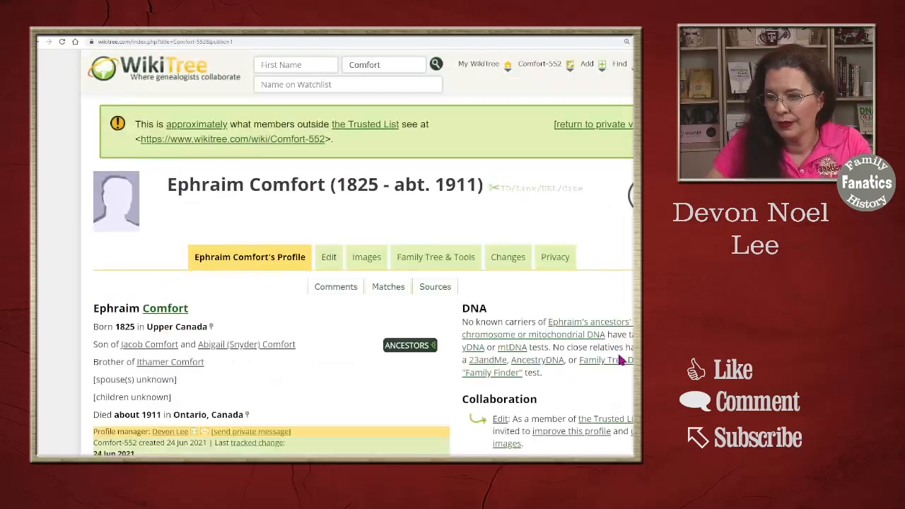
pyautogui.scroll(-2, 357, 254)
pyautogui.scroll(-2, 180, 162)
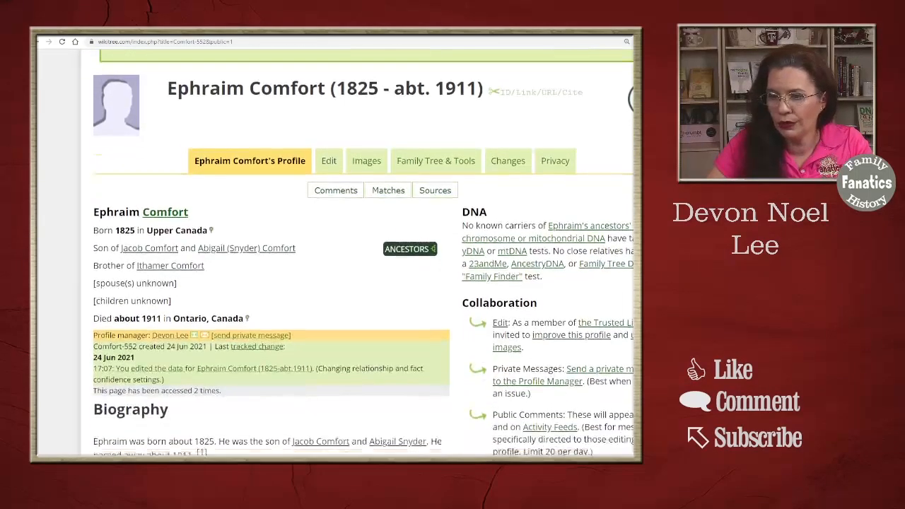